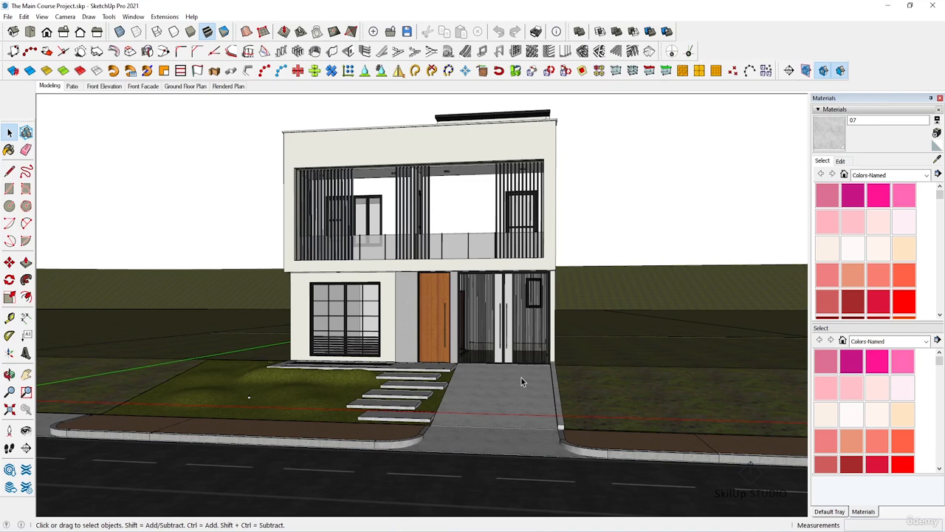
Show the Enscape toolbar and open the Enscape Material Editor over the model.
scroll(229, 396, up, 5)
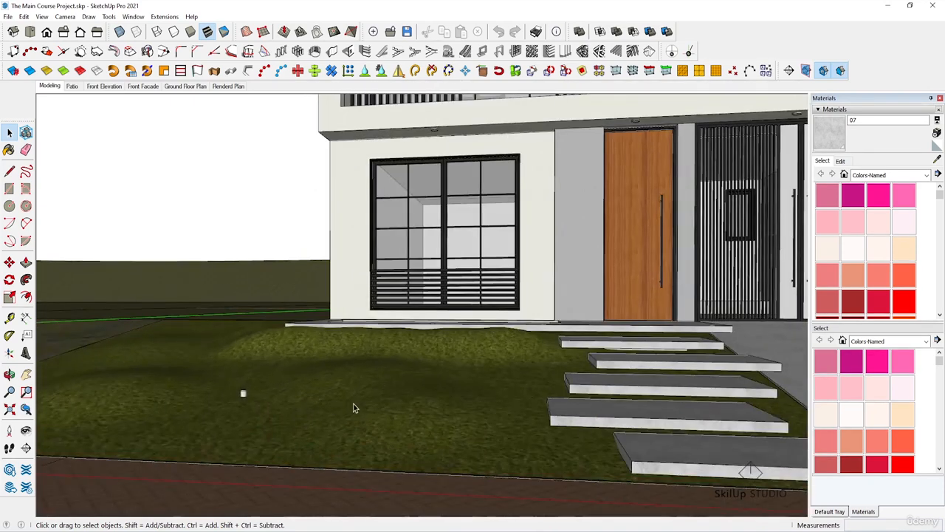
mouse_move(353, 407)
middle_down()
mouse_move(468, 398)
mouse_move(485, 379)
mouse_move(401, 369)
mouse_move(415, 338)
mouse_move(389, 392)
mouse_move(400, 422)
mouse_move(462, 395)
middle_up()
scroll(402, 450, up, 1)
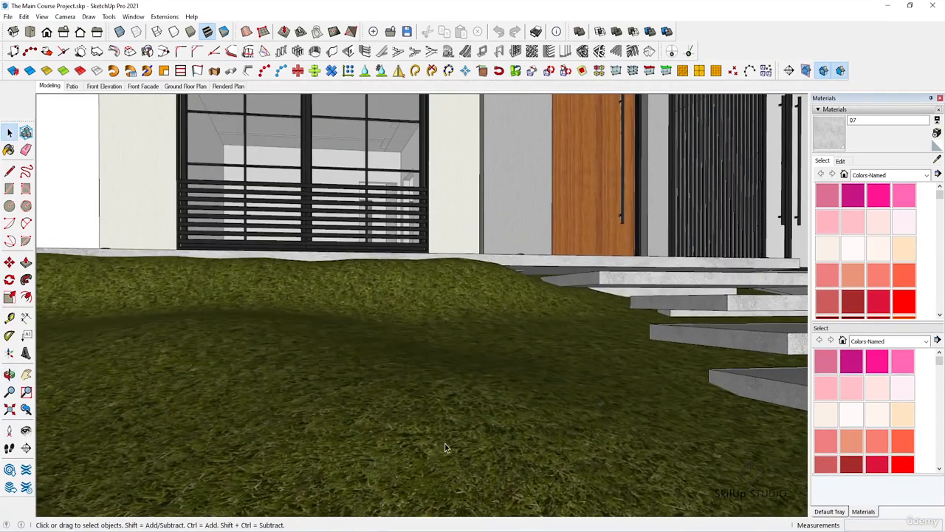
scroll(447, 445, down, 2)
scroll(449, 445, down, 3)
scroll(420, 400, up, 2)
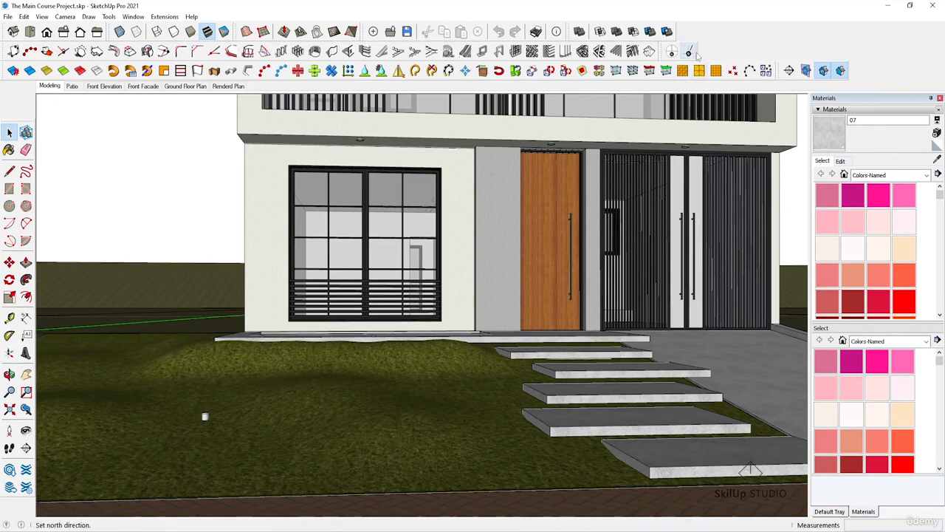
right_click(711, 34)
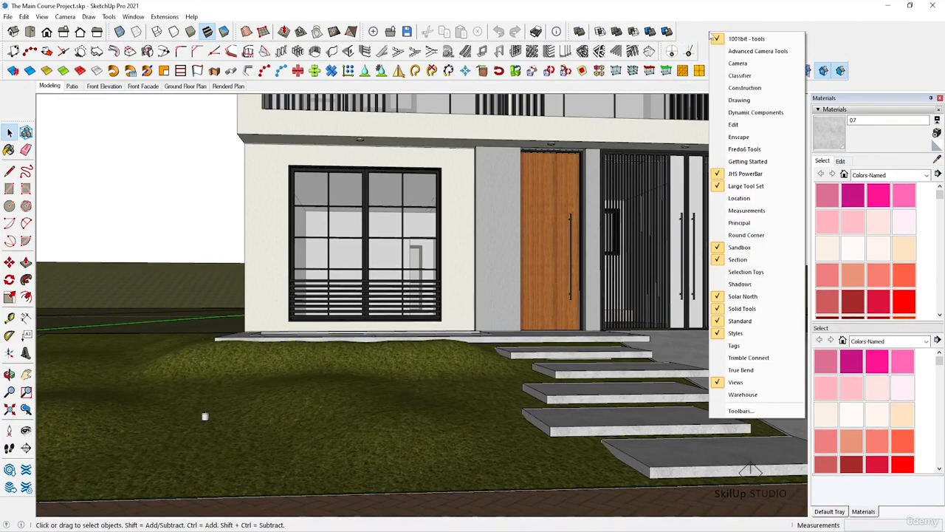
click(738, 137)
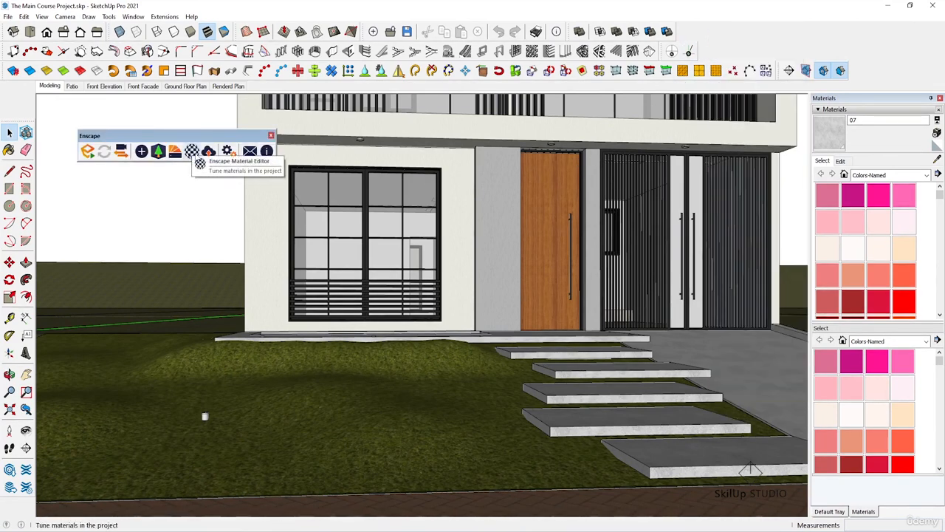
click(193, 157)
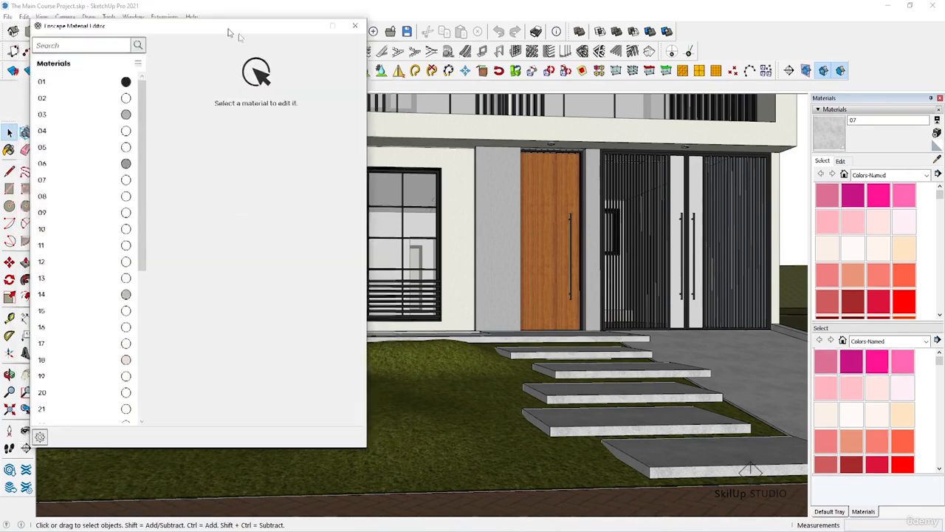
drag(193, 22, 411, 88)
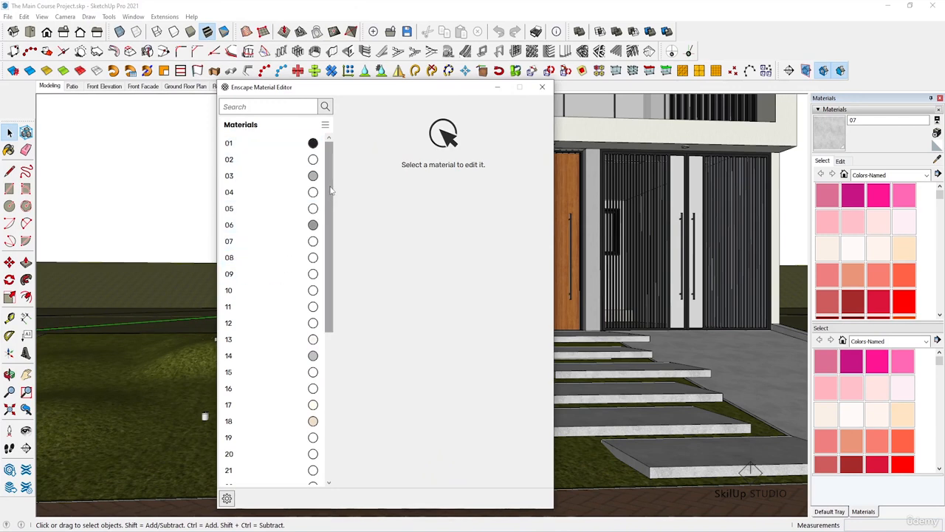
Look through the project's material list in the Enscape Material Editor and minimise the editor.
drag(332, 194, 335, 216)
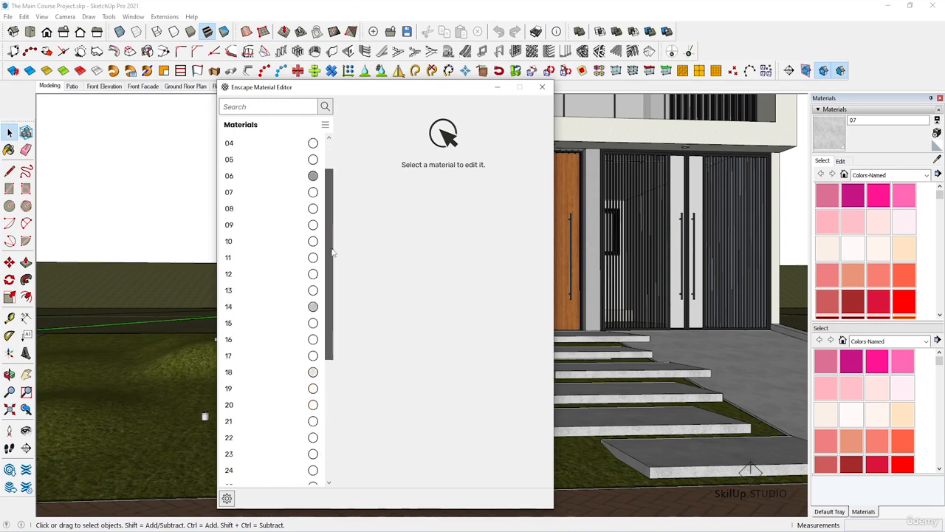
drag(331, 257, 287, 399)
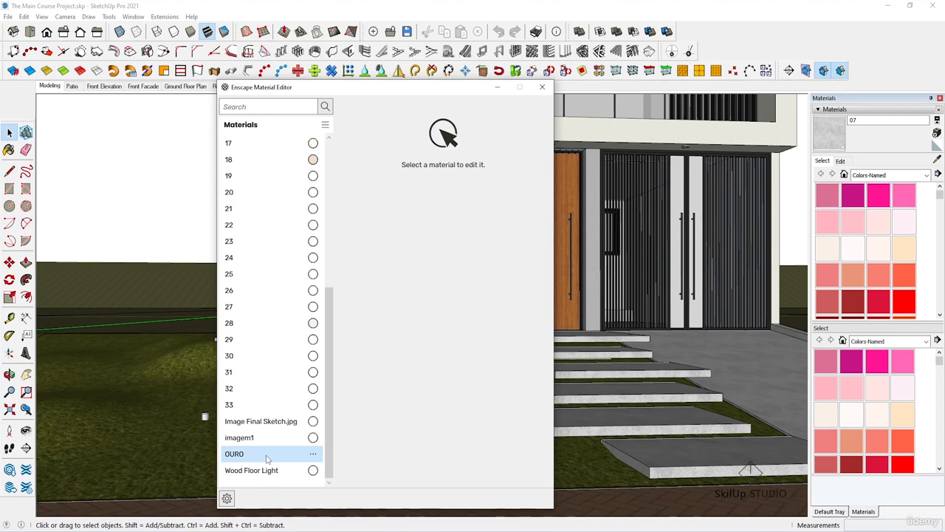
drag(332, 307, 351, 312)
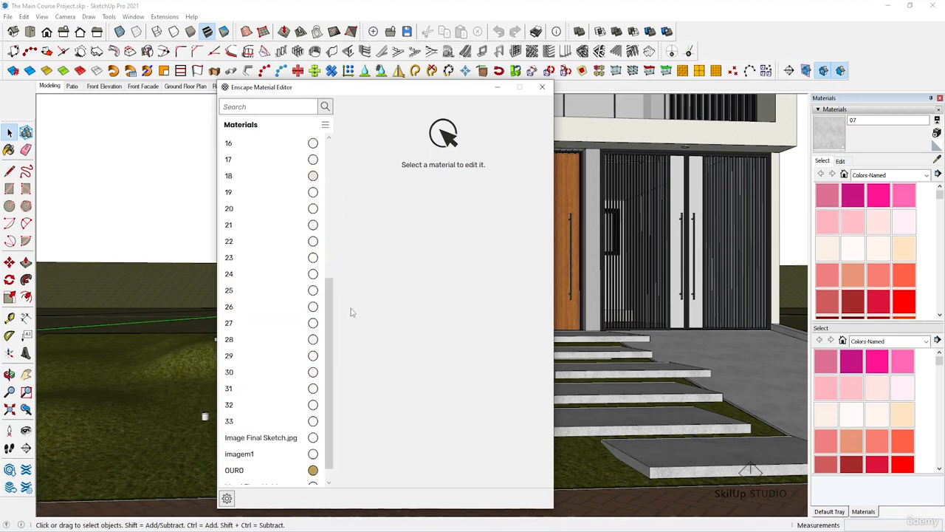
click(497, 88)
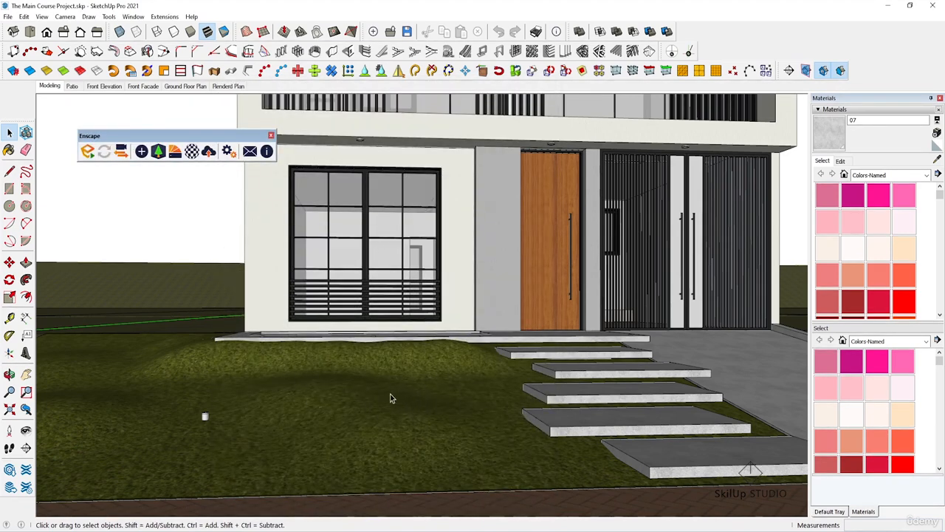
Reopen the Enscape Material Editor clear of the lawn and load the lawn's grass material by sampling it from the model.
click(192, 155)
drag(367, 90, 666, 104)
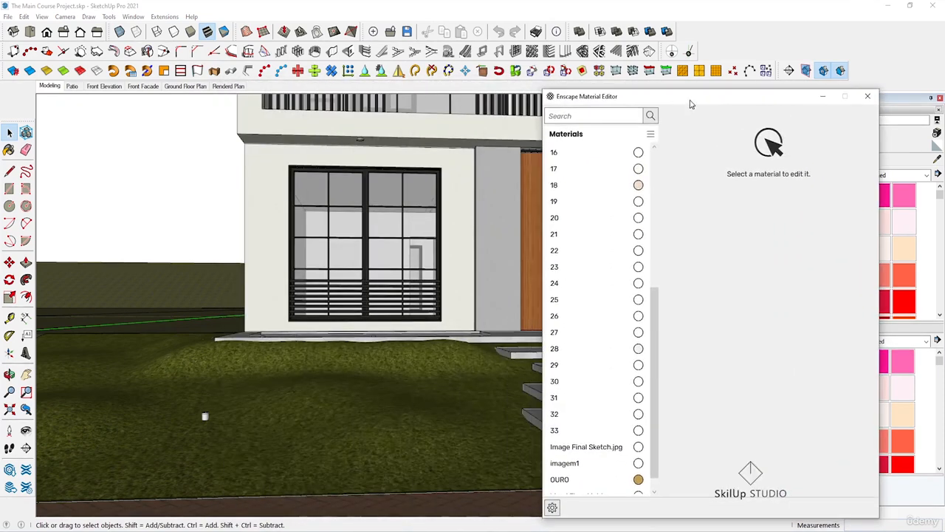
click(301, 6)
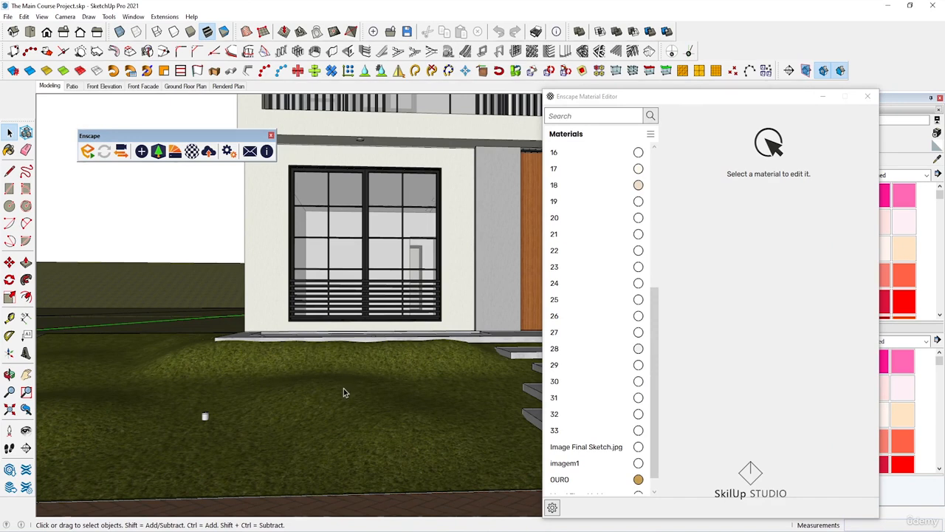
key(b)
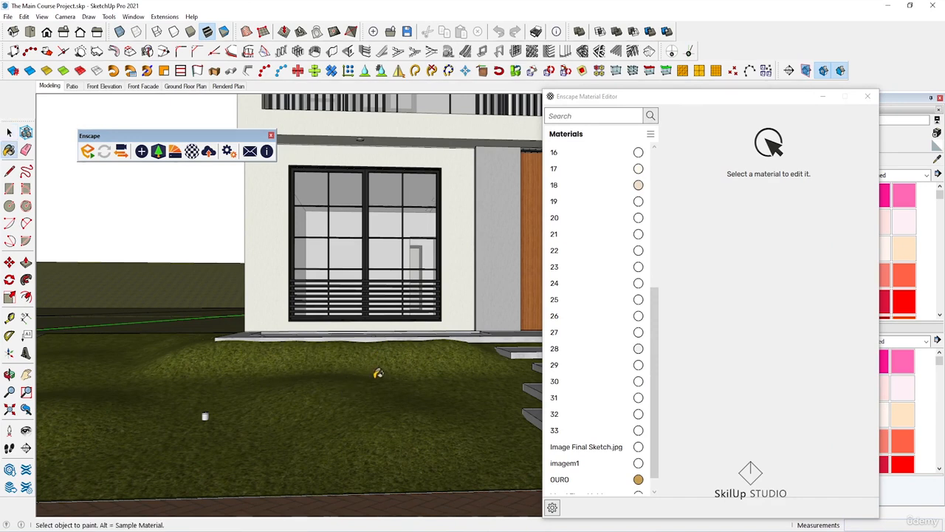
alt+click(377, 391)
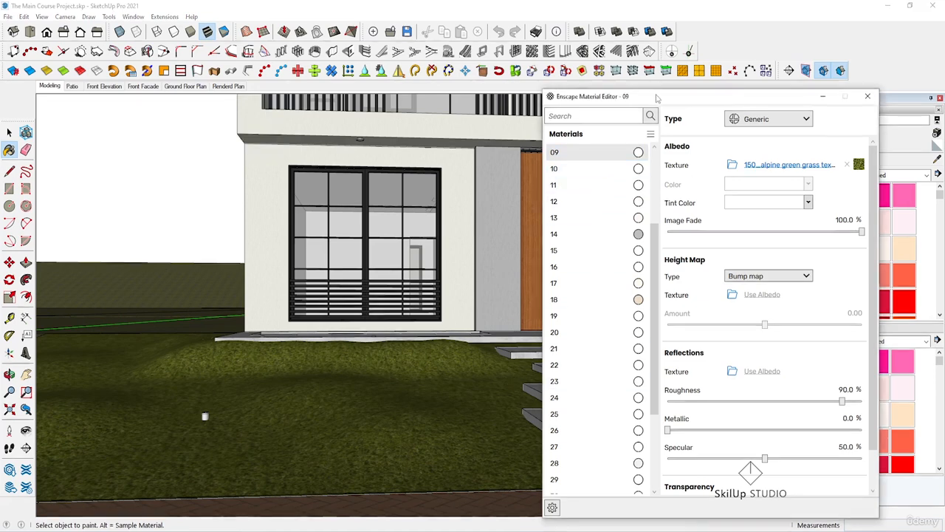
Set the type of the lawn's material 09 to Grass.
drag(657, 95, 367, 63)
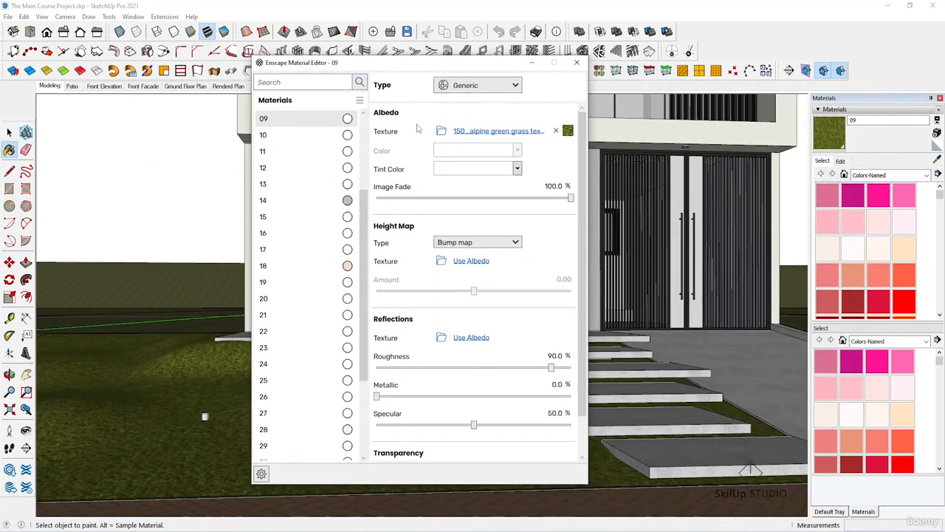
mouse_move(395, 89)
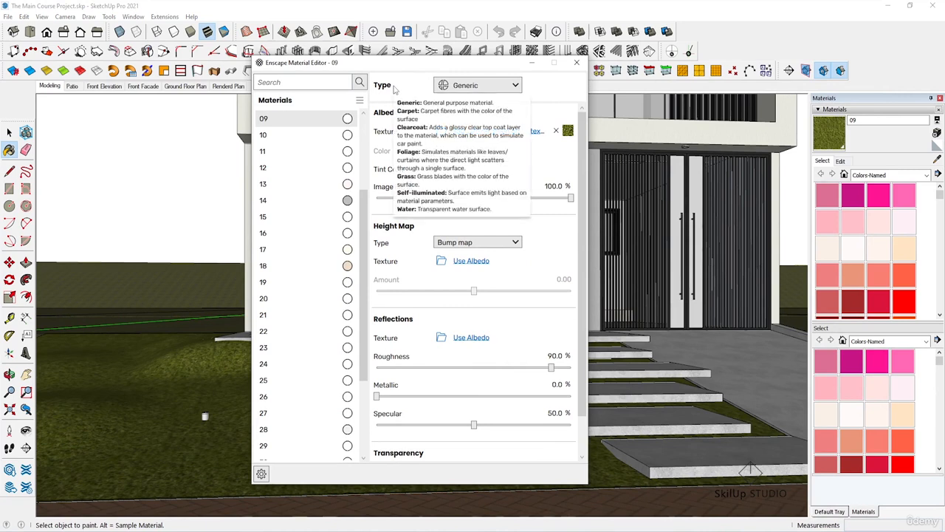
click(454, 86)
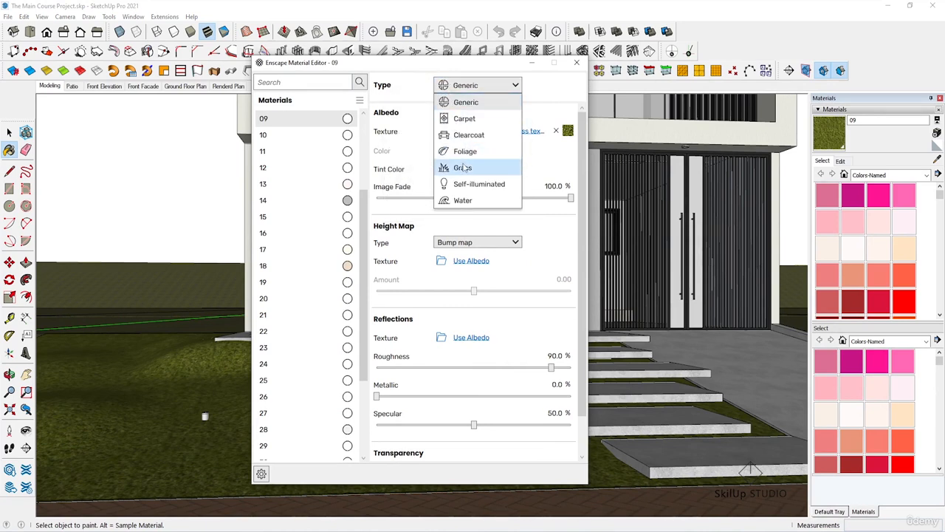
click(462, 168)
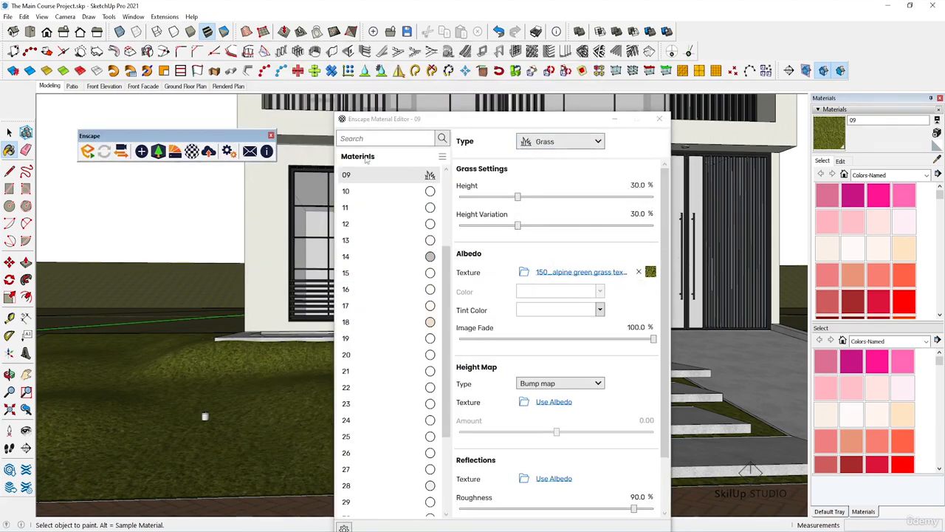
Start the Enscape live render and examine the lawn's grass up close near the house entrance.
click(88, 152)
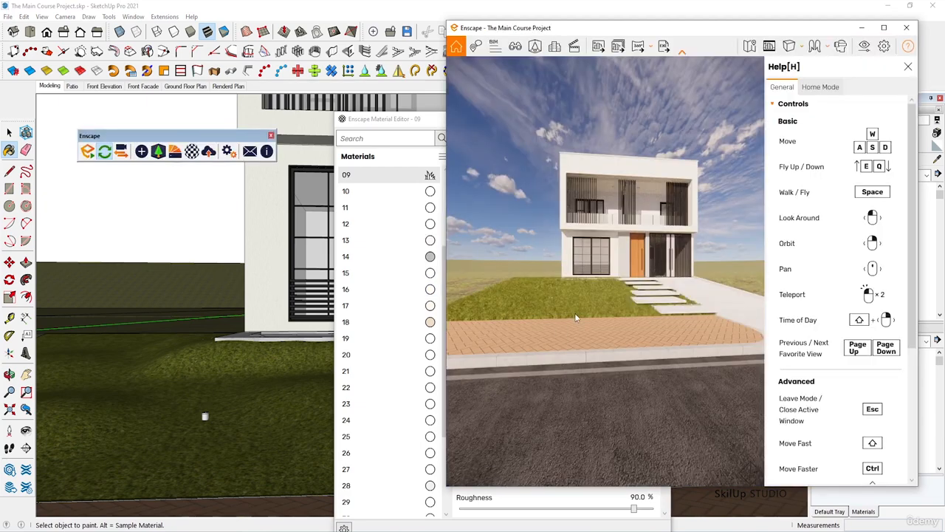
scroll(575, 317, up, 4)
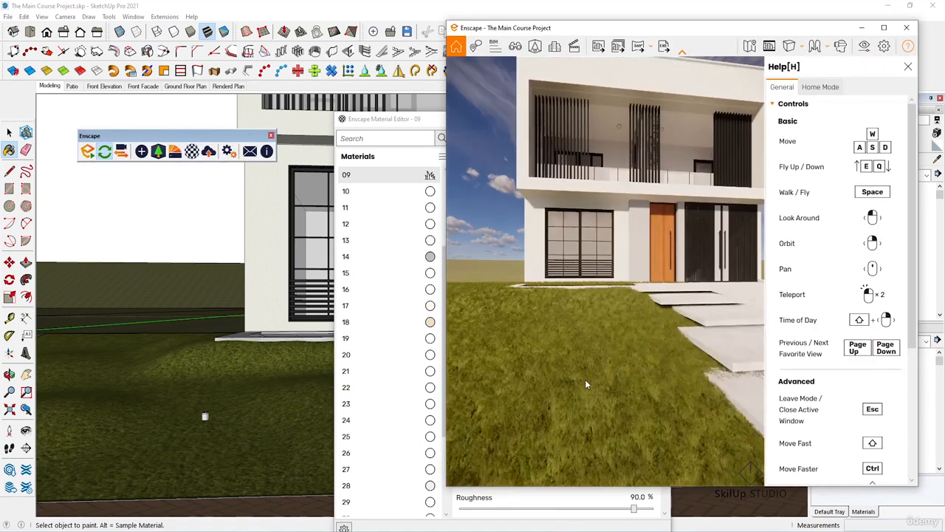
scroll(588, 327, down, 3)
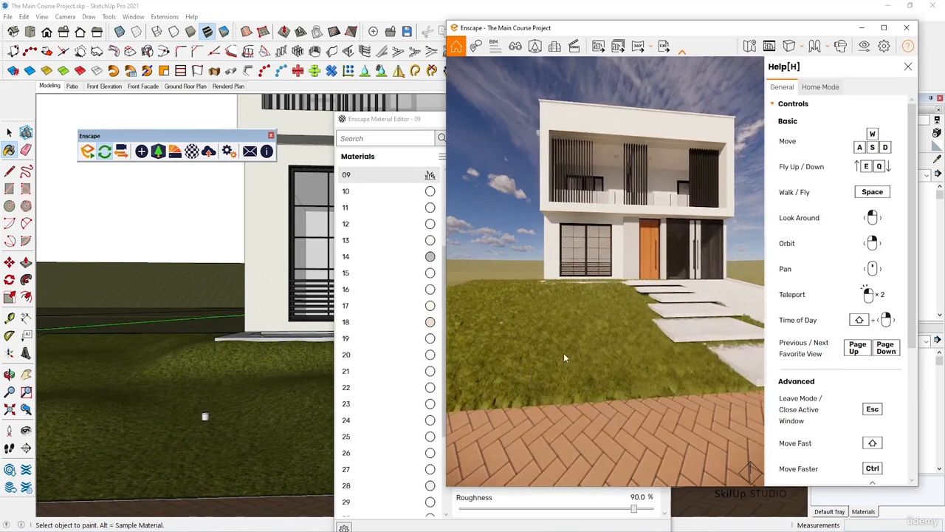
scroll(564, 356, up, 5)
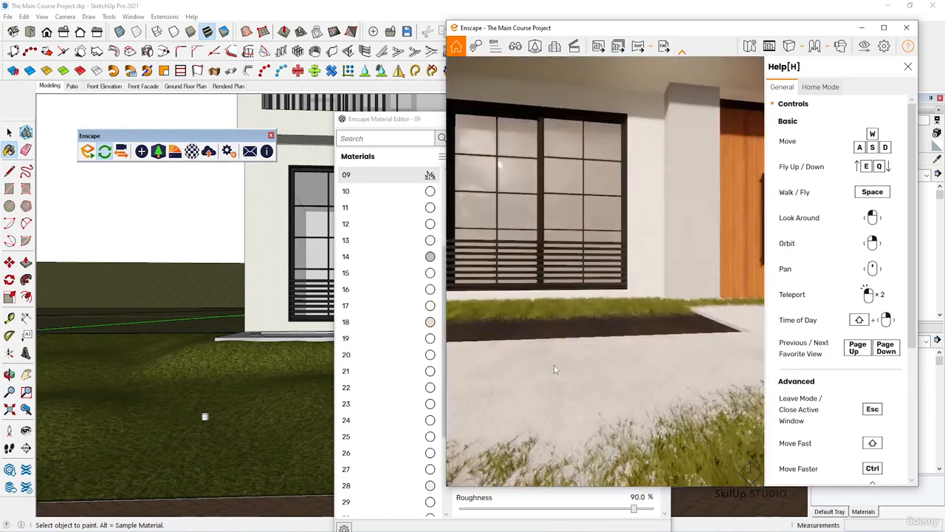
right_drag(555, 369, 713, 230)
scroll(611, 314, down, 3)
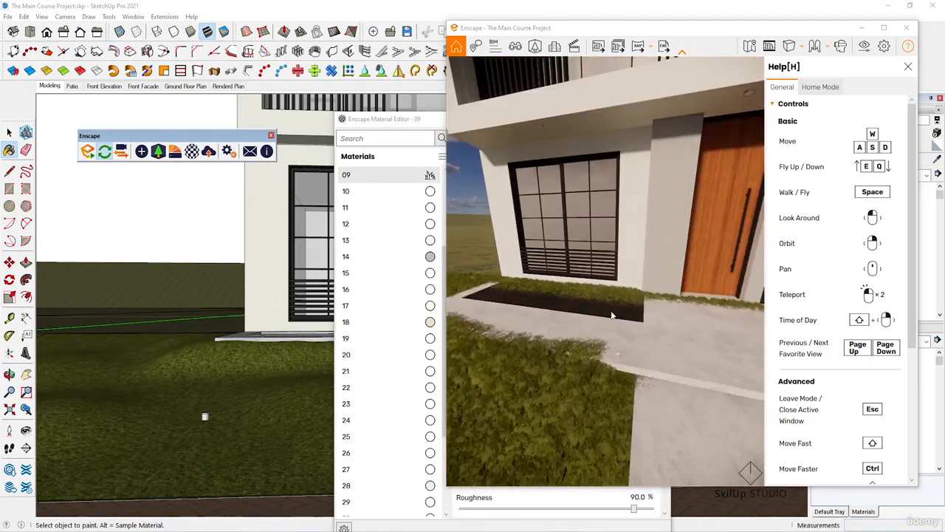
scroll(592, 296, up, 2)
scroll(592, 295, down, 2)
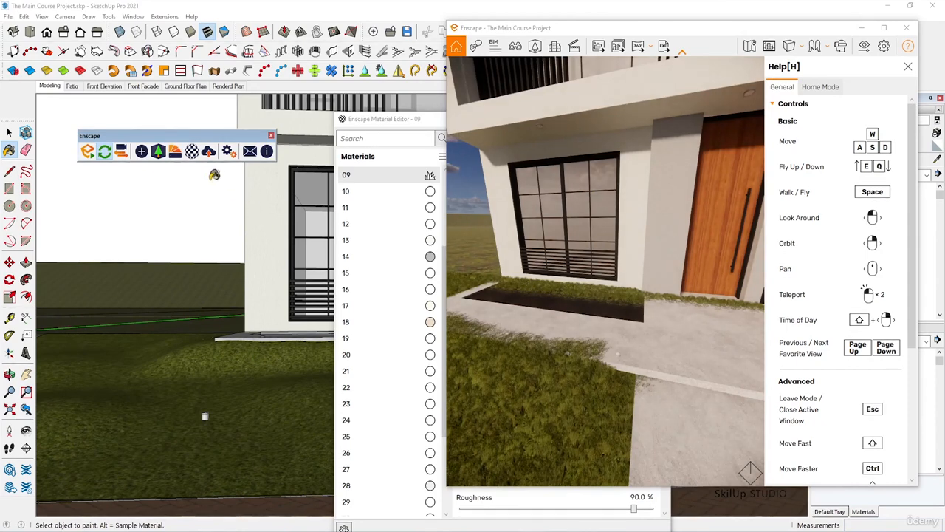
Arrange the Enscape render and SketchUp windows side by side, with the Material Editor's grass settings in view.
drag(364, 121, 123, 115)
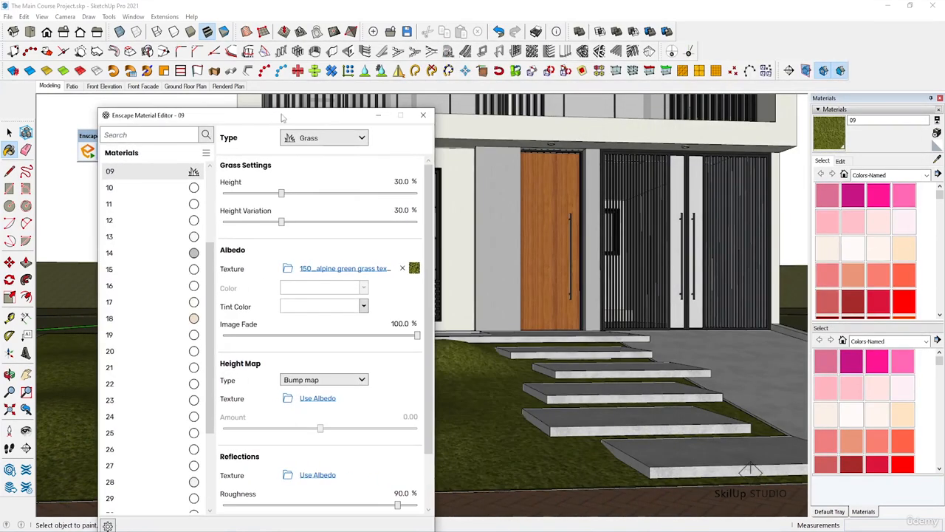
drag(282, 114, 236, 115)
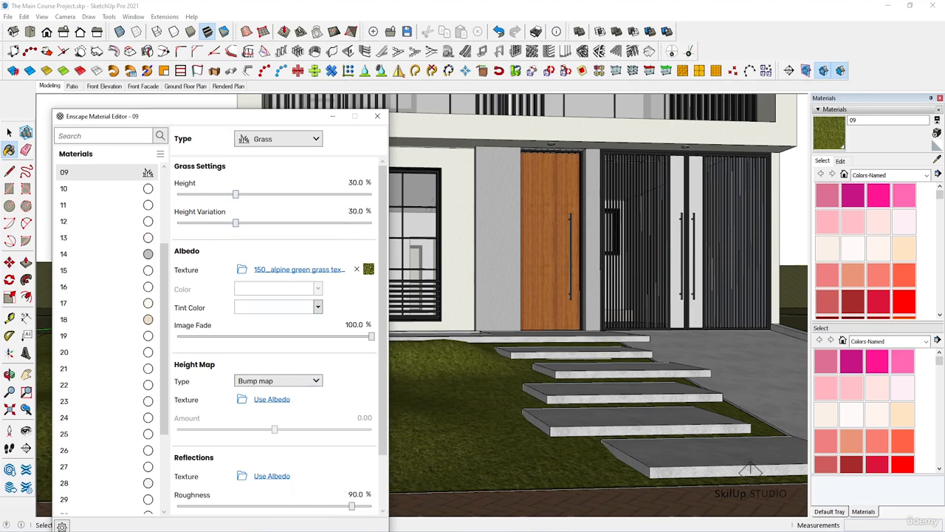
click(336, 494)
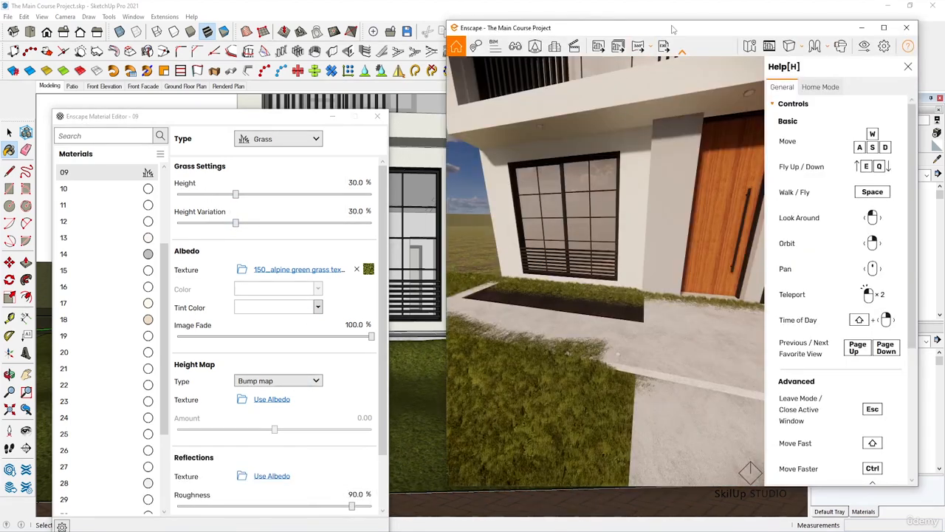
drag(671, 30, 941, 150)
click(125, 85)
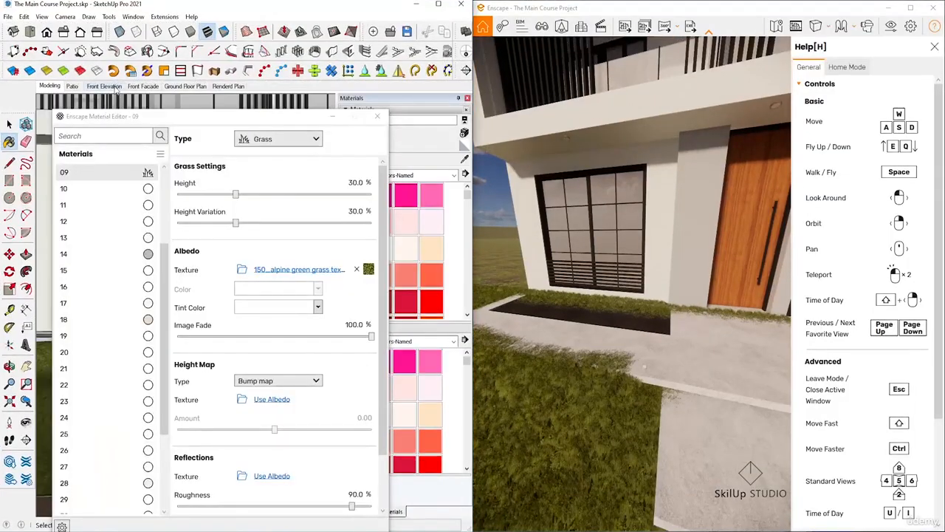
drag(273, 120, 239, 86)
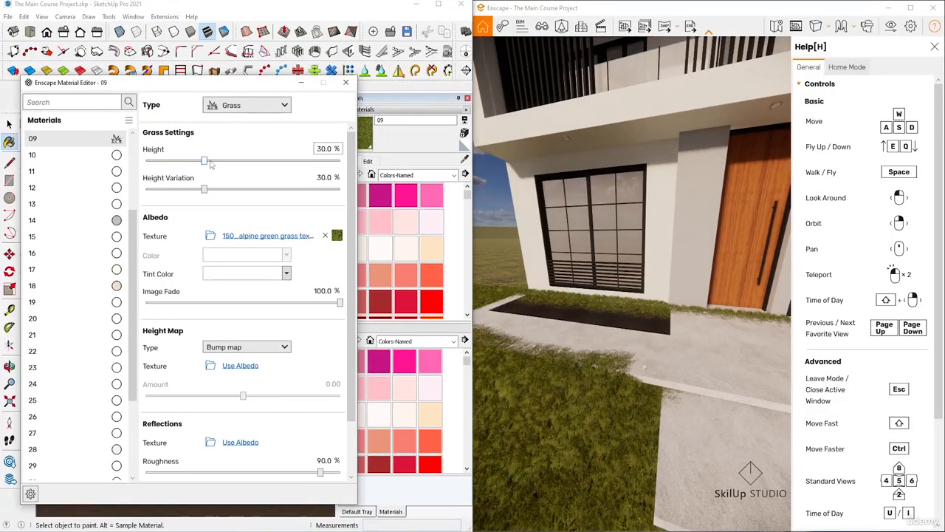
Set the grass height of material 09 to 5% and its height variation to 20%.
click(319, 149)
text(5.0)
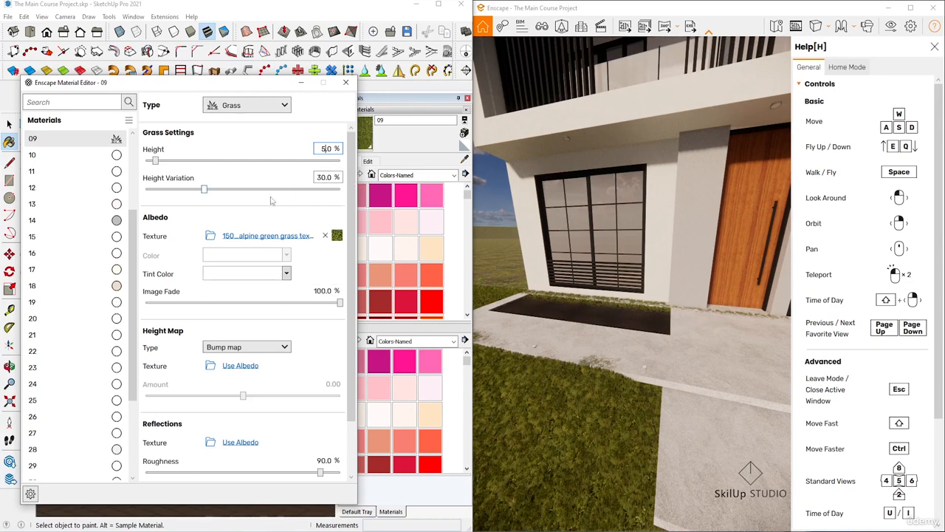
double_click(324, 176)
text(20.0)
Check the adjusted lawn up close in the live render and close the Enscape Material Editor.
scroll(770, 300, up, 3)
scroll(762, 322, down, 2)
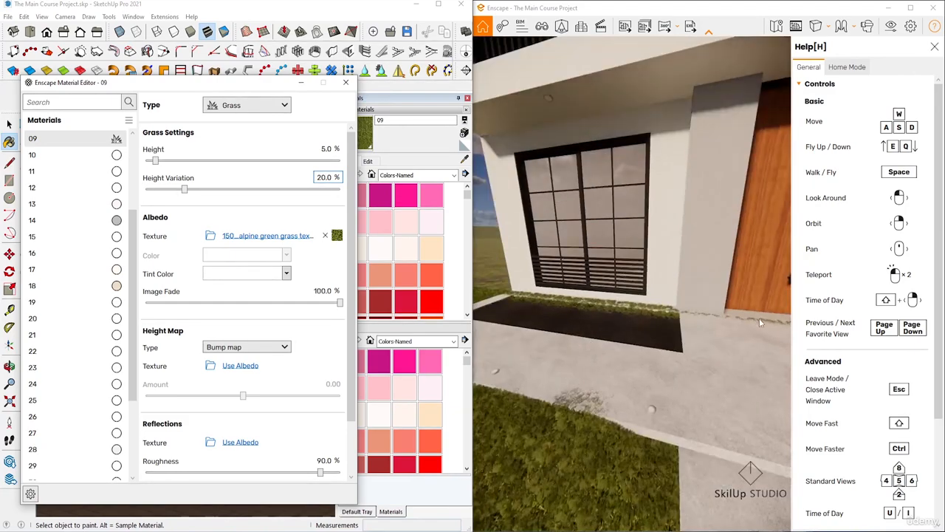
scroll(761, 322, up, 3)
scroll(612, 312, down, 3)
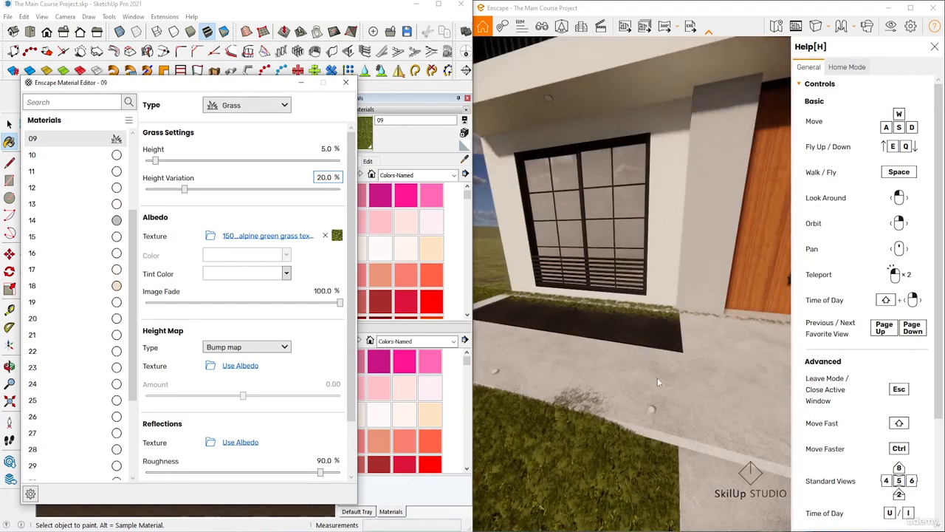
scroll(657, 378, down, 1)
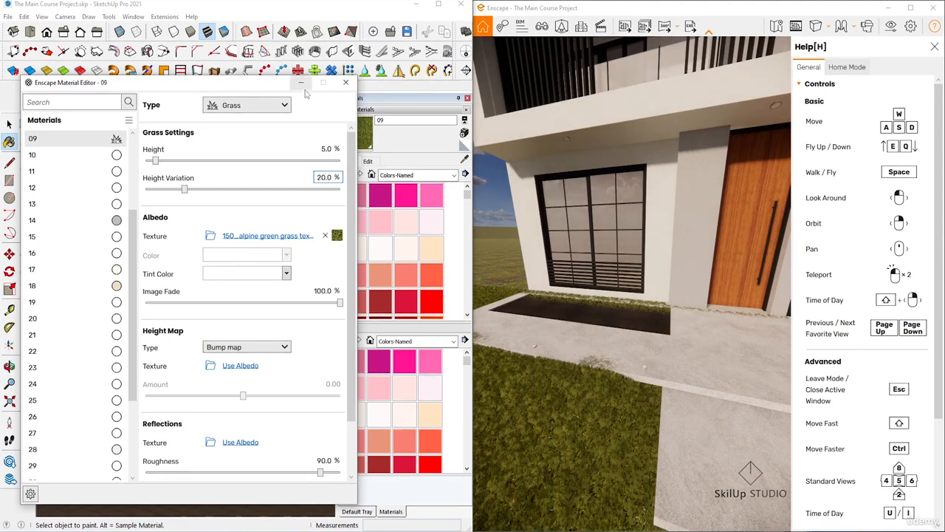
click(346, 82)
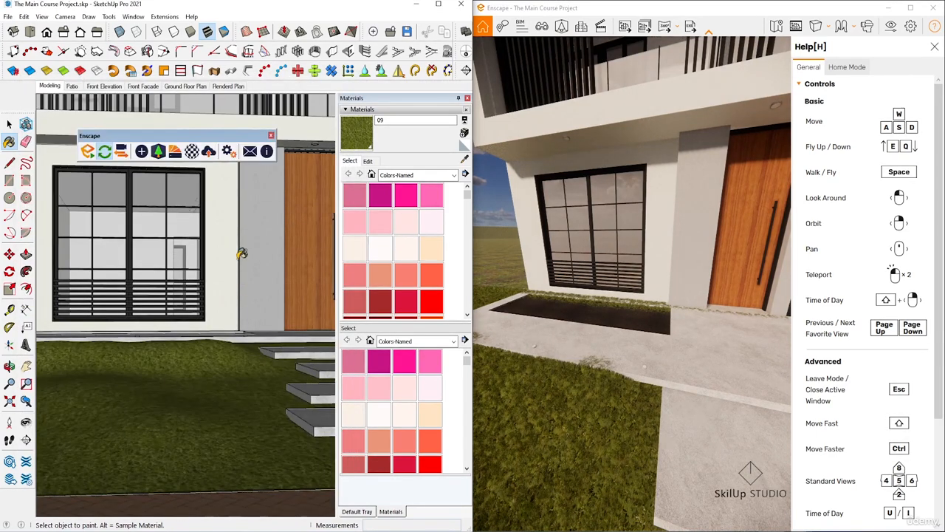
Move the Enscape toolbar clear of the house's front window and return to selecting objects.
drag(214, 137, 302, 99)
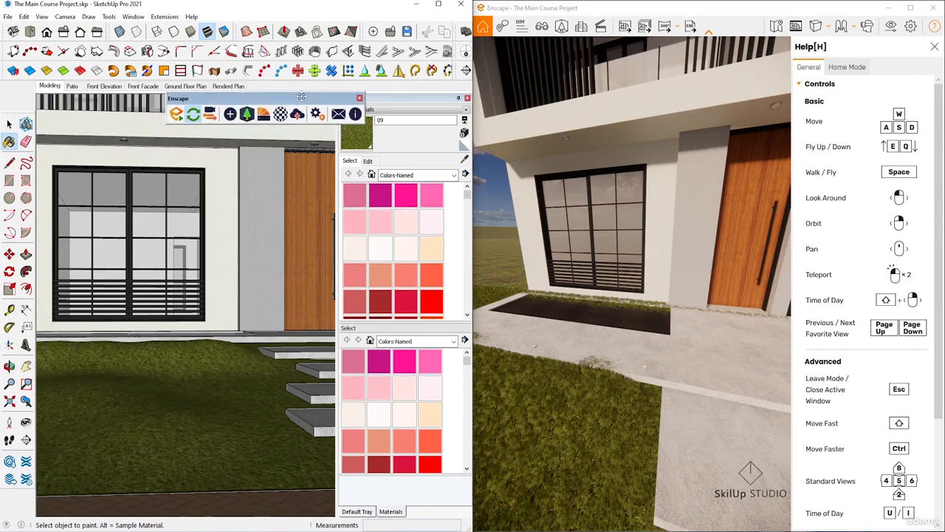
drag(12, 112, 14, 74)
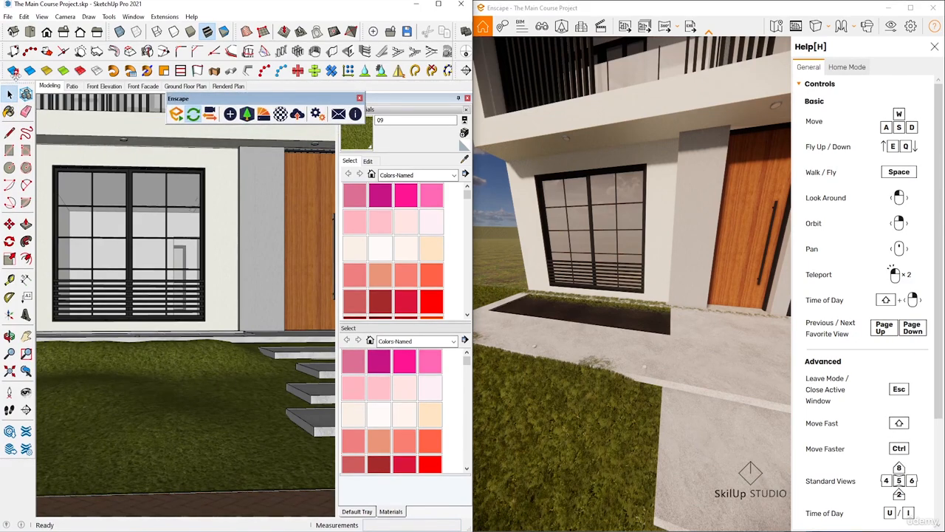
Copy the porch slab's top face out of its nested group and select the copy in place.
scroll(167, 319, down, 3)
mouse_move(167, 319)
middle_down()
mouse_move(288, 403)
mouse_move(325, 403)
middle_up()
scroll(244, 335, down, 2)
scroll(300, 394, up, 3)
scroll(262, 407, up, 2)
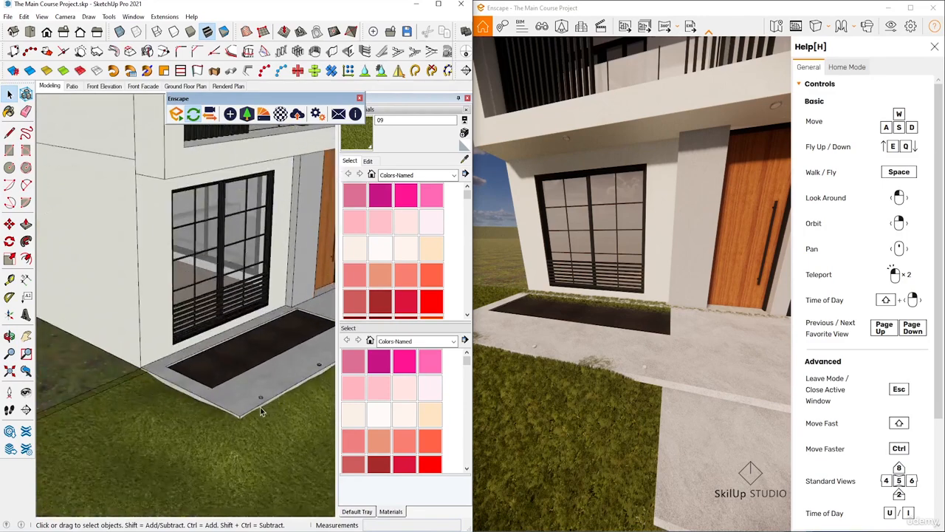
click(158, 383)
mouse_move(262, 407)
shift+middle_down()
mouse_move(158, 383)
mouse_move(140, 393)
mouse_move(122, 364)
shift+middle_up()
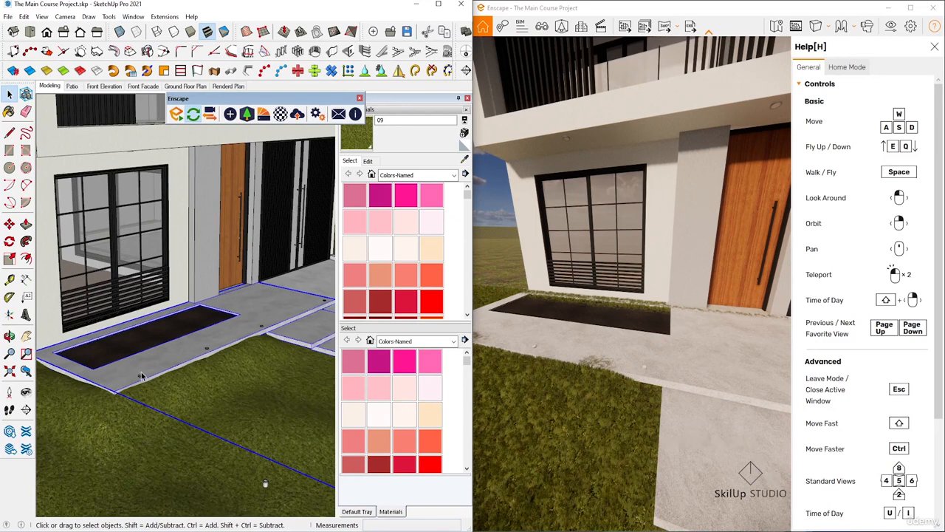
double_click(112, 386)
click(116, 381)
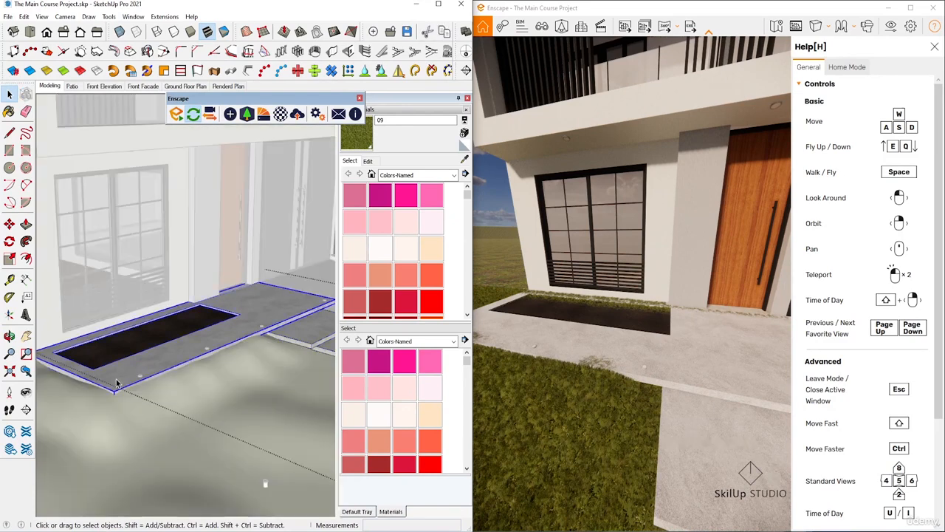
double_click(116, 382)
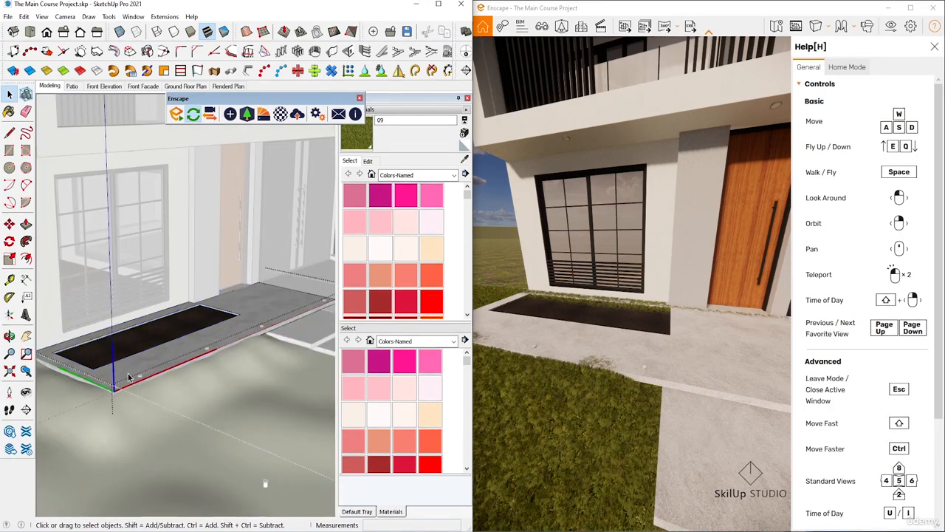
click(129, 375)
key(Escape)
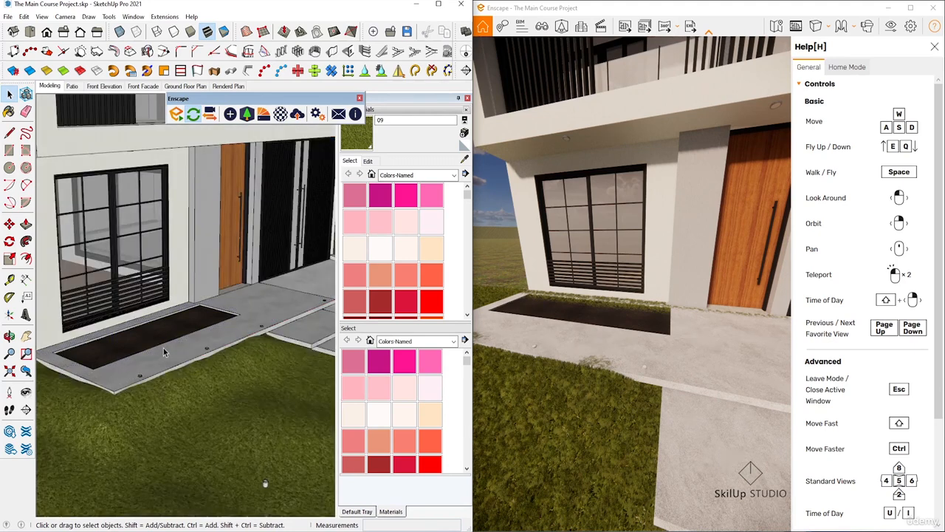
click(156, 359)
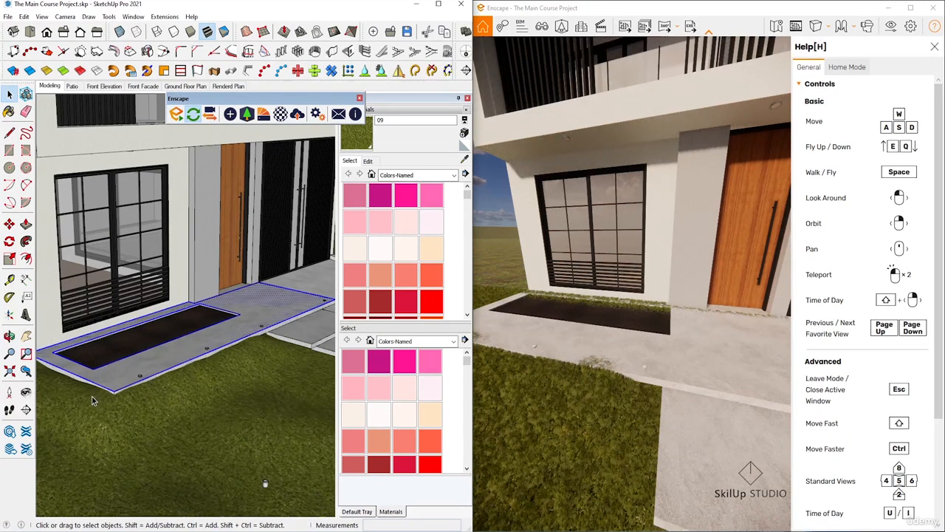
Move the copied porch face 50 cm up along the blue axis.
key(m)
click(113, 391)
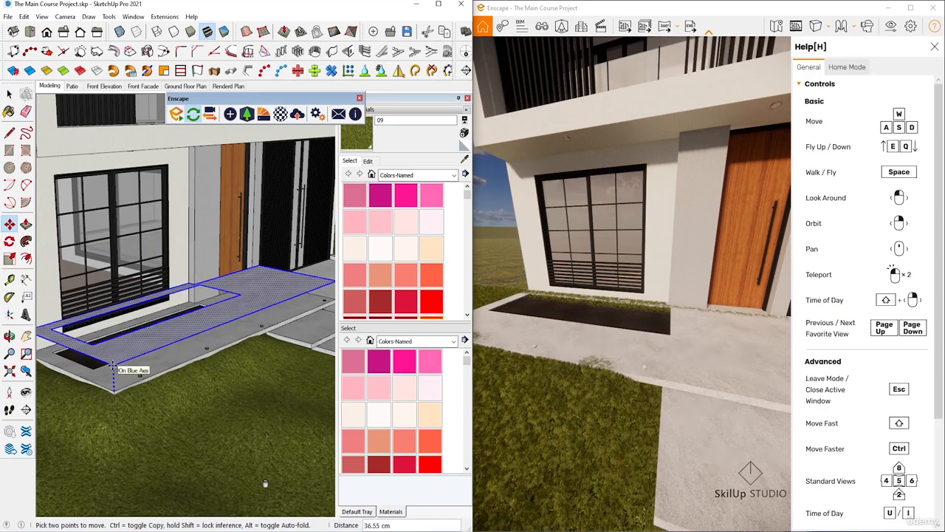
key(Return)
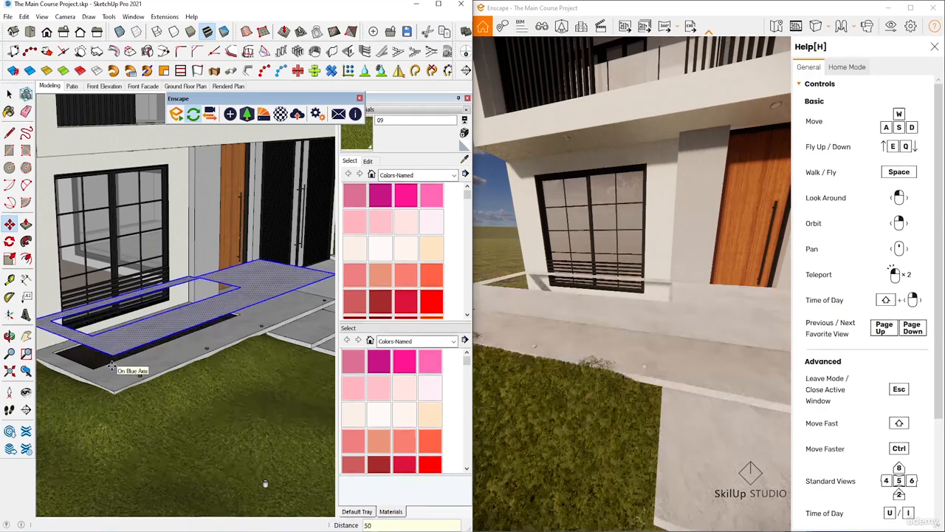
key(space)
Fill the planter opening in the raised face with a line across it, and erase that line and the opening's edges.
scroll(185, 357, down, 2)
scroll(112, 315, up, 3)
scroll(118, 332, up, 1)
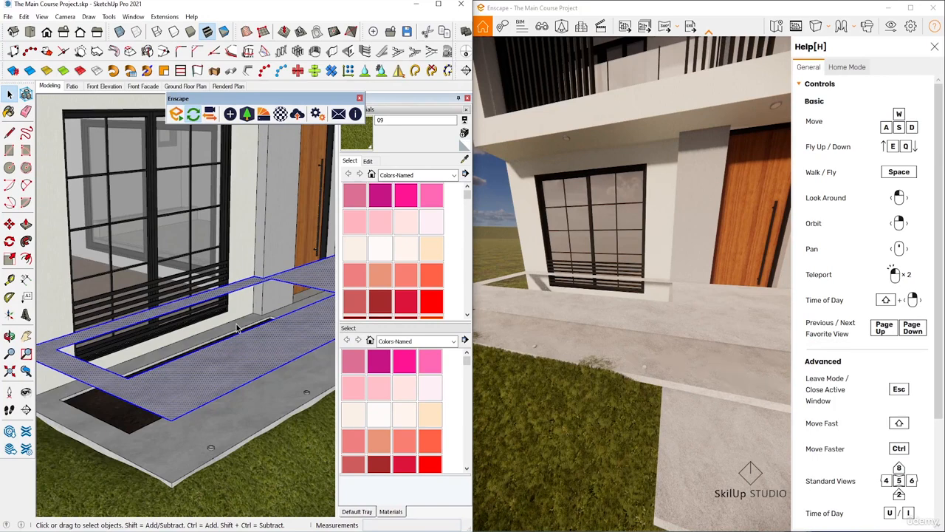
key(l)
click(288, 283)
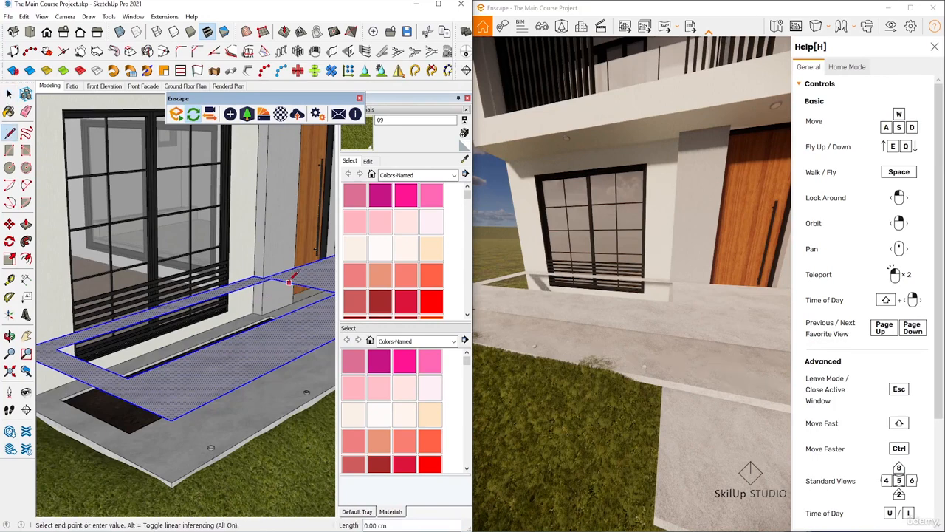
click(177, 358)
key(space)
key(e)
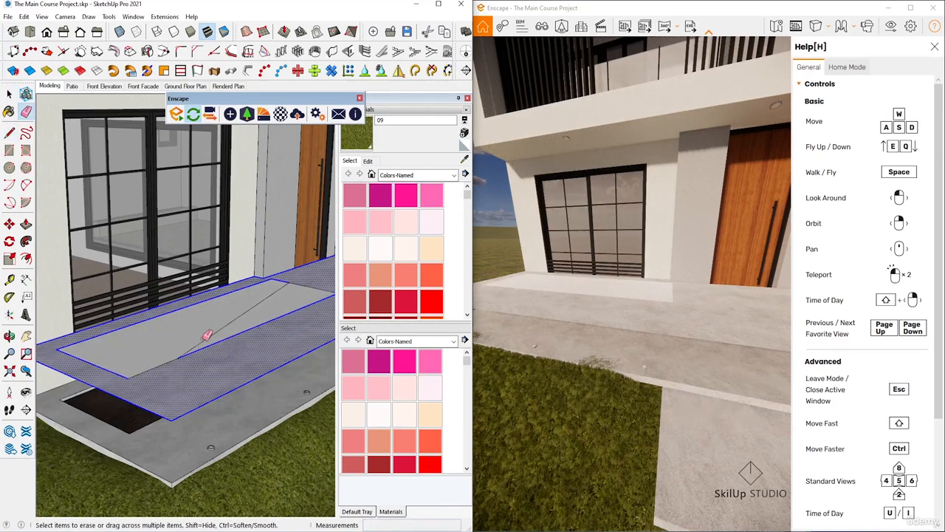
mouse_move(206, 333)
middle_down()
mouse_move(243, 350)
mouse_move(302, 293)
middle_up()
mouse_move(301, 292)
mouse_down()
mouse_move(303, 321)
mouse_move(265, 322)
mouse_move(275, 297)
mouse_move(257, 296)
mouse_move(207, 336)
mouse_move(170, 389)
mouse_move(215, 387)
mouse_up()
key(space)
Drape the raised porch face's outline onto the front lawn mesh.
middle_drag(214, 387, 214, 329)
click(214, 329)
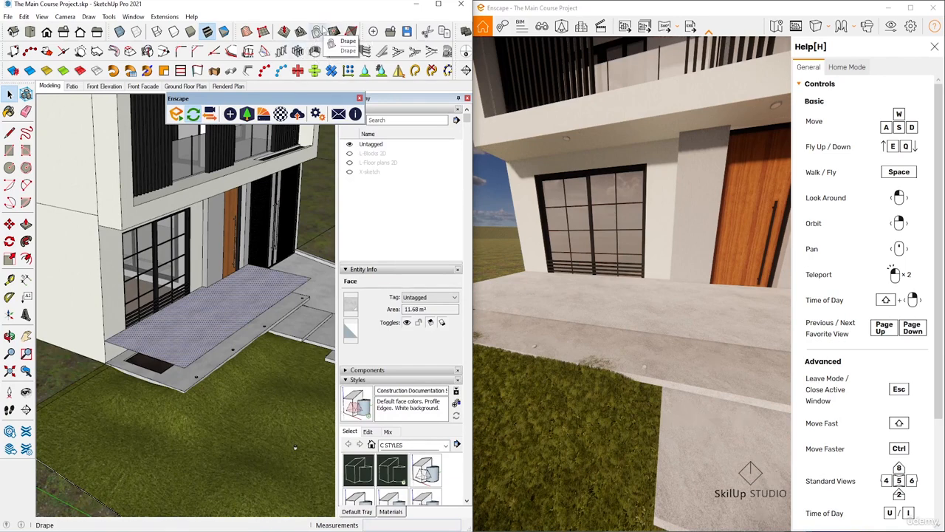
click(316, 34)
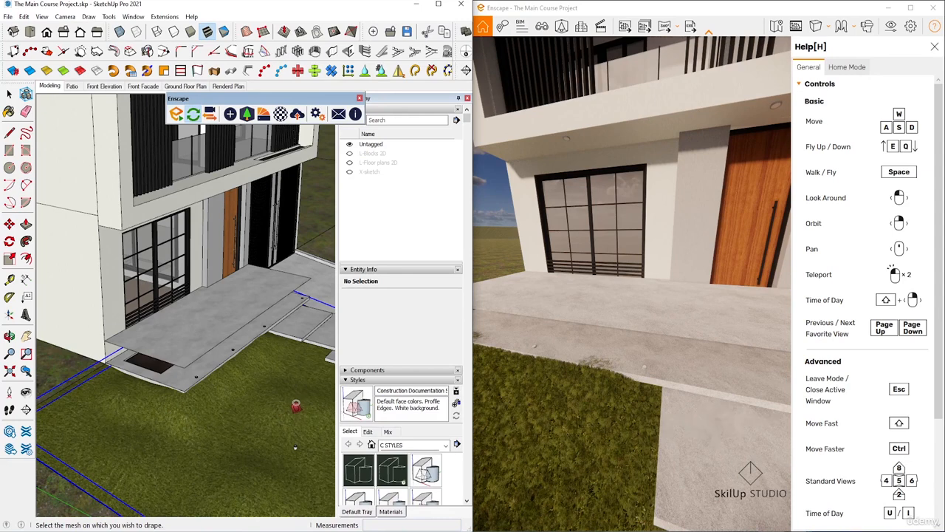
click(296, 404)
scroll(122, 395, down, 1)
key(space)
Convert the front lawn group into a component with the default settings.
click(221, 416)
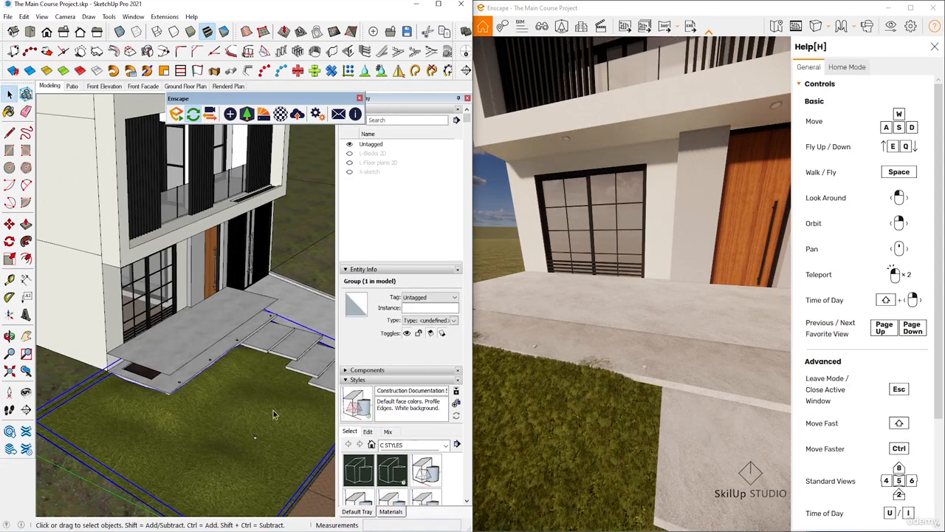
right_click(253, 412)
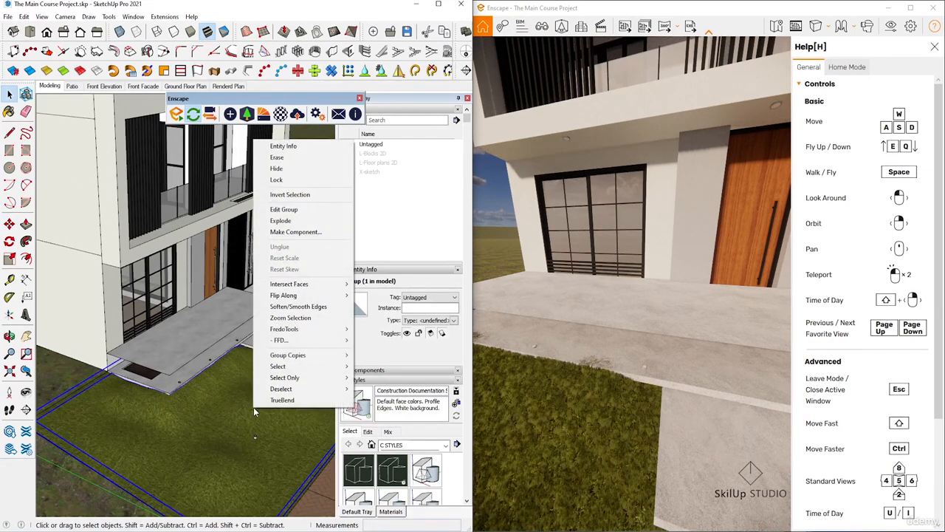
click(293, 233)
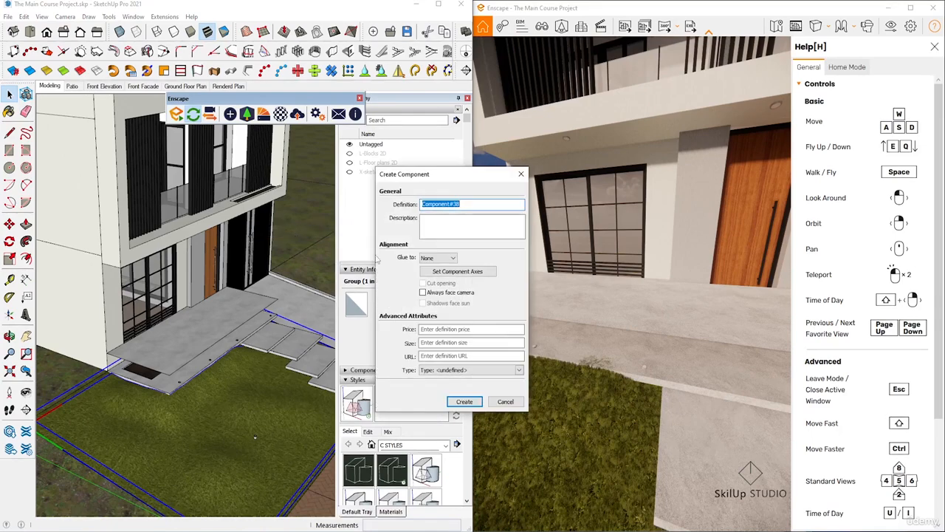
click(463, 400)
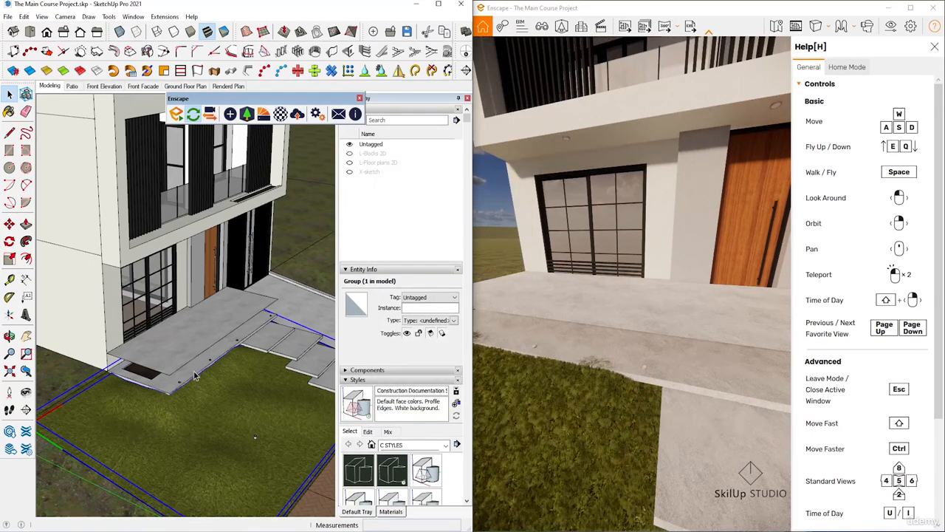
Copy the lawn component about 681 cm along the green axis, out over the road.
scroll(194, 375, down, 3)
middle_drag(189, 378, 220, 396)
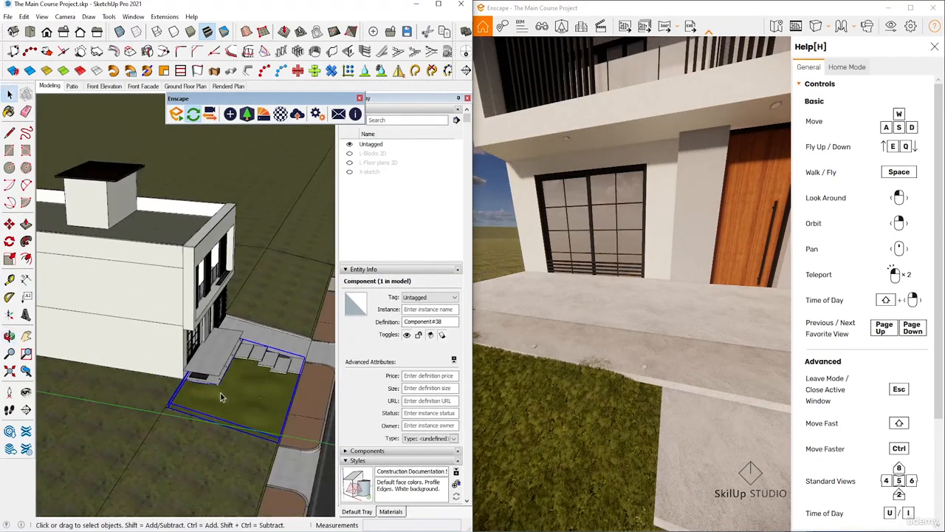
key(m)
scroll(291, 466, up, 1)
key(ctrl)
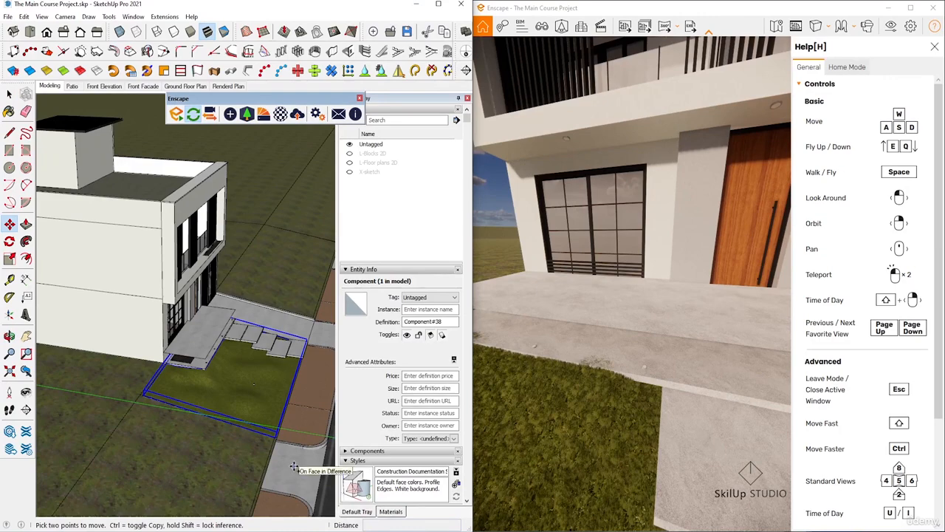
click(293, 466)
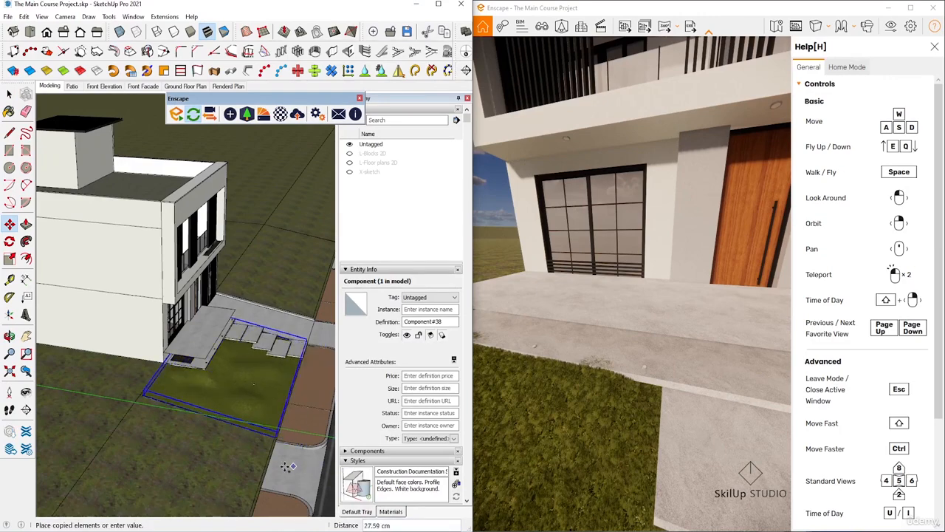
scroll(276, 464, down, 3)
scroll(271, 464, down, 2)
scroll(323, 474, up, 2)
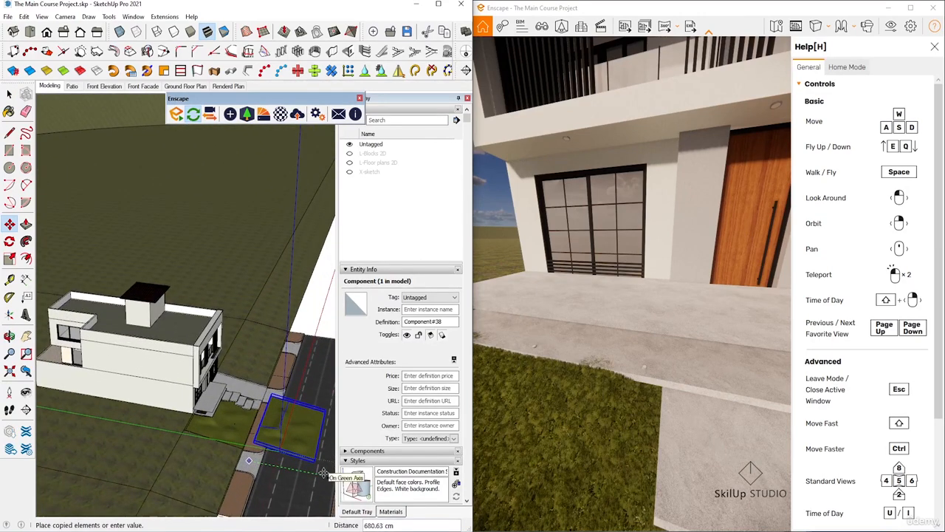
click(321, 474)
key(space)
Open the lawn component's copy over the road for editing.
scroll(292, 434, up, 3)
mouse_move(277, 448)
middle_down()
mouse_move(188, 431)
mouse_move(88, 481)
mouse_move(186, 426)
mouse_move(64, 460)
mouse_move(153, 436)
mouse_move(194, 405)
middle_up()
scroll(138, 464, up, 2)
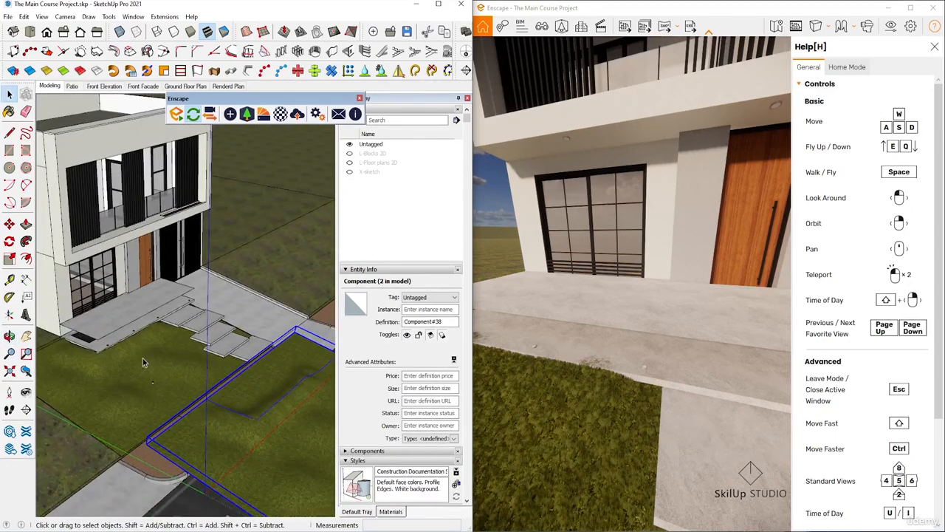
scroll(289, 405, up, 3)
scroll(53, 403, down, 1)
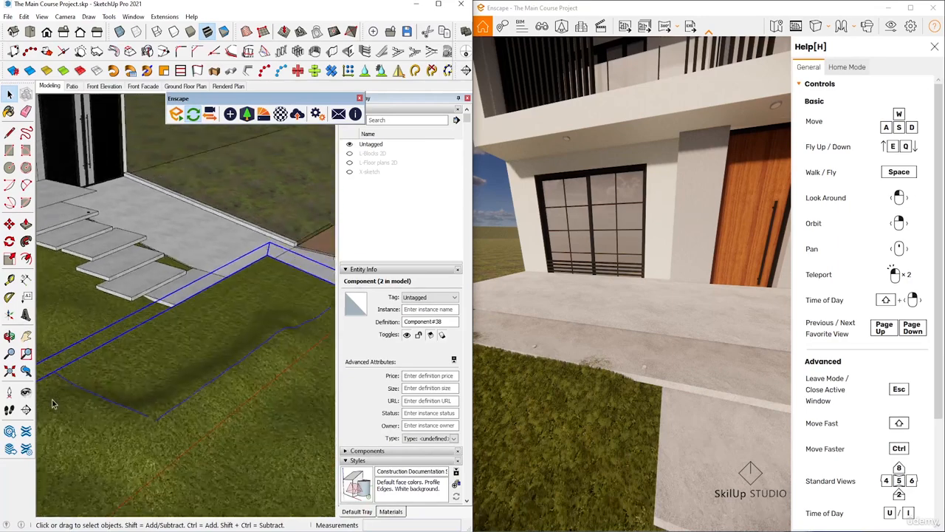
double_click(203, 362)
Examine the draped porch outline on the lawn surface closely, especially around its corner.
middle_drag(258, 356, 159, 377)
scroll(159, 378, down, 1)
scroll(288, 350, down, 6)
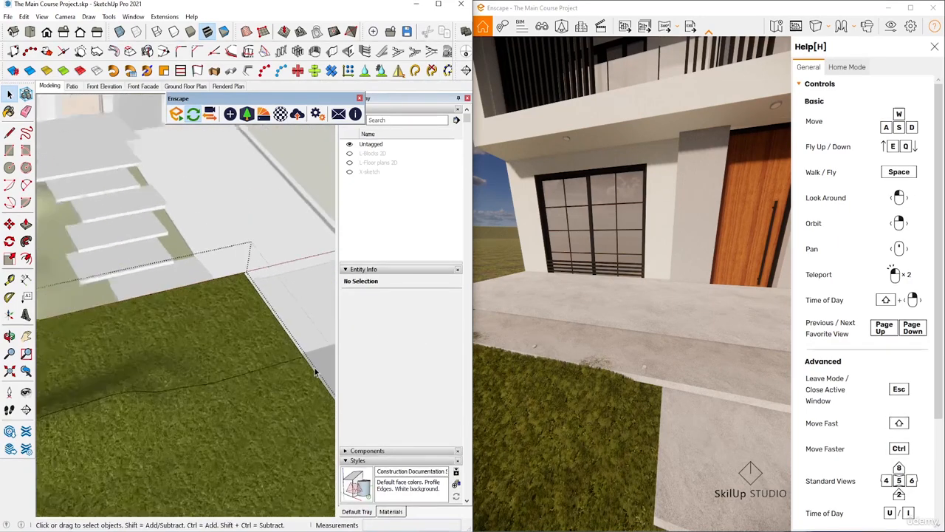
scroll(176, 392, up, 8)
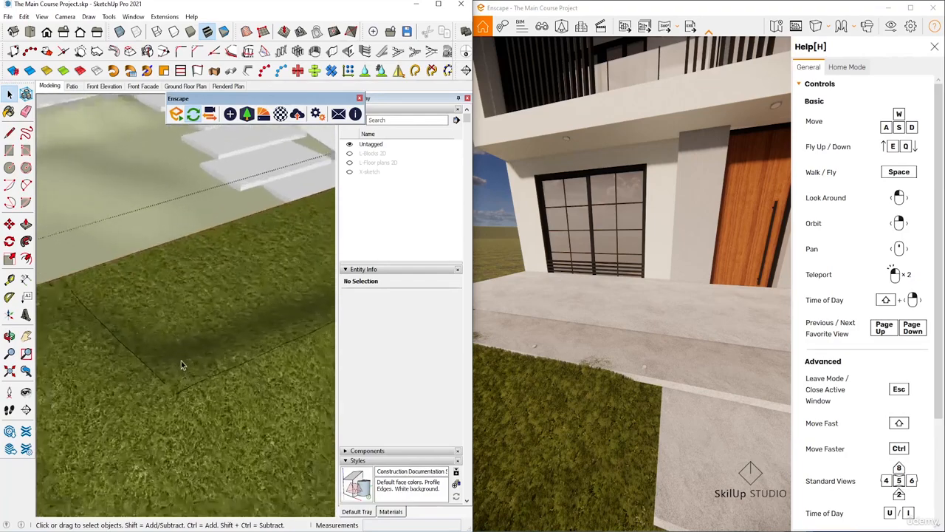
mouse_move(174, 367)
middle_down()
mouse_move(209, 311)
mouse_move(227, 336)
middle_up()
click(228, 336)
scroll(214, 380, up, 8)
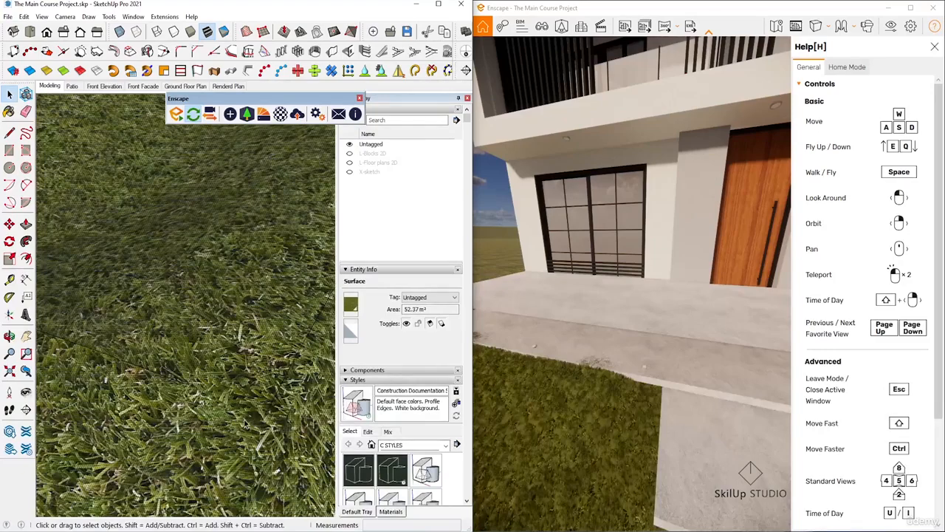
scroll(243, 417, down, 5)
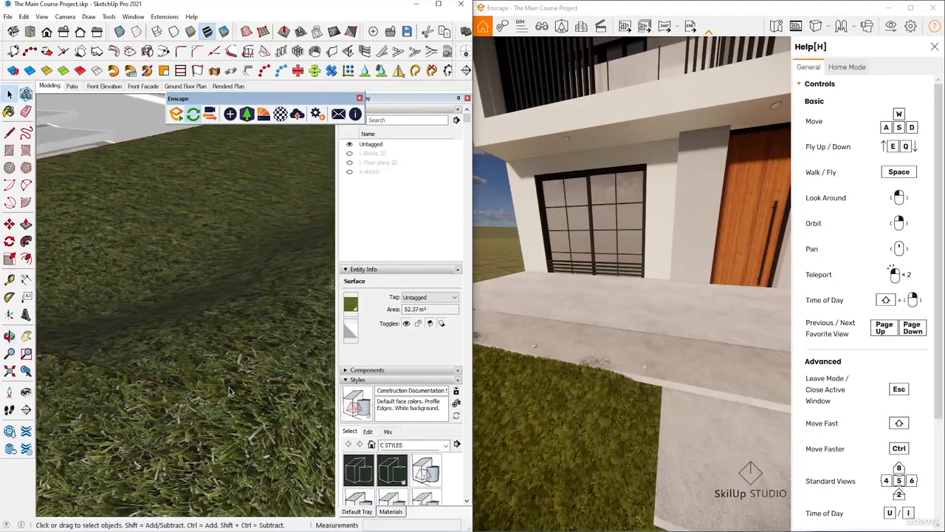
scroll(222, 393, up, 3)
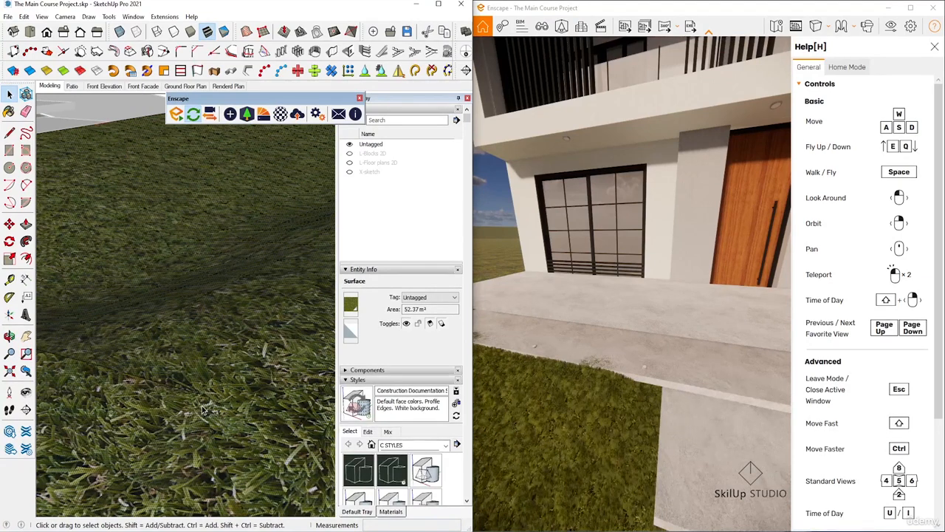
Turn off Soft and Smooth for the hidden edge near the draped outline's corner and hide the hidden geometry.
click(229, 410)
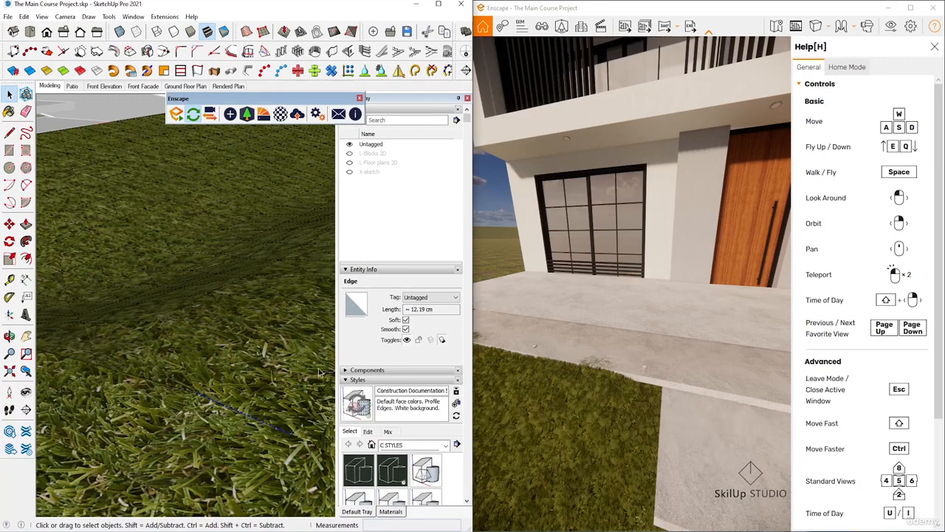
click(405, 320)
click(405, 329)
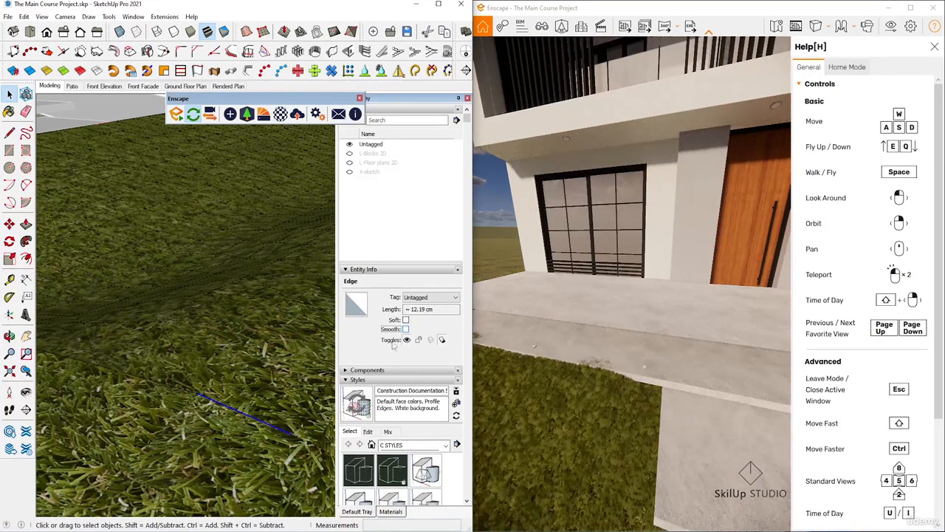
click(222, 386)
key(alt+h)
scroll(222, 386, down, 2)
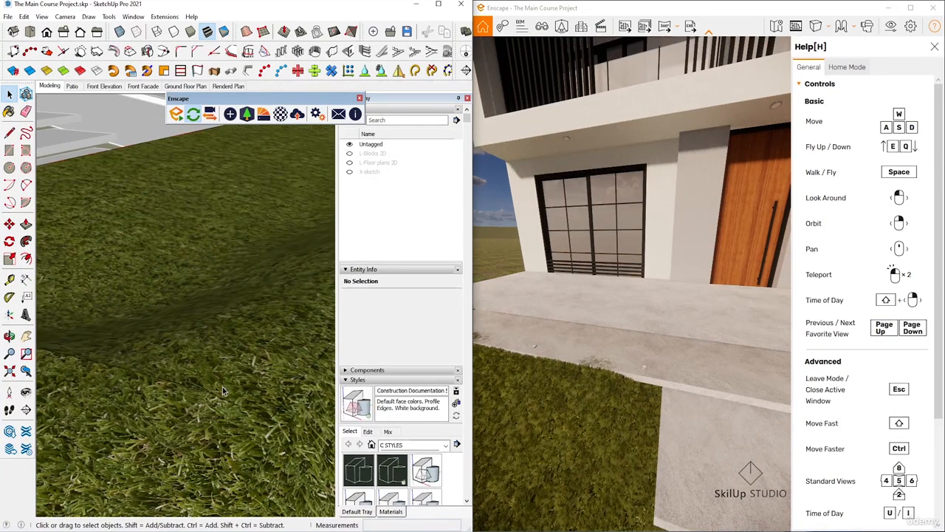
Select the lawn surface and examine the draped porch outline along its edges and corners.
click(218, 347)
scroll(200, 339, down, 5)
scroll(179, 341, down, 2)
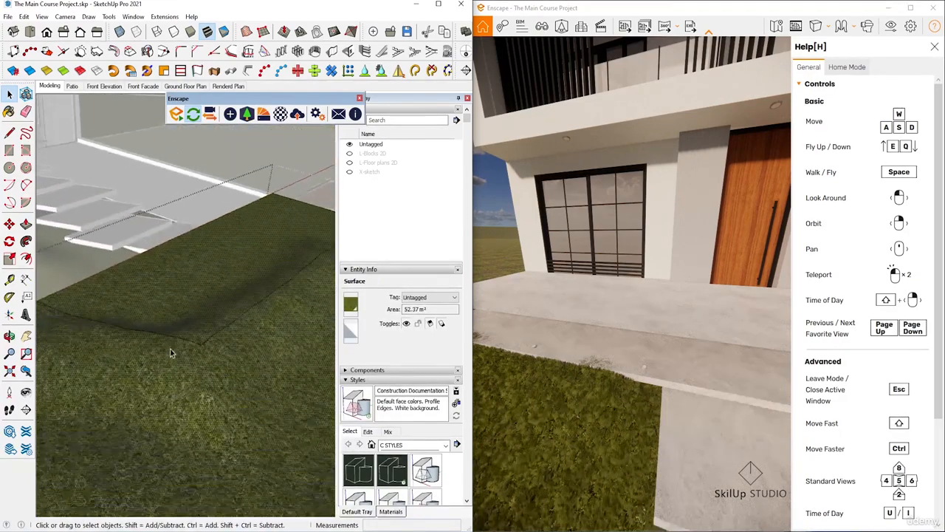
mouse_move(170, 348)
middle_down()
mouse_move(259, 283)
mouse_move(72, 356)
middle_up()
scroll(160, 319, down, 2)
scroll(238, 265, up, 2)
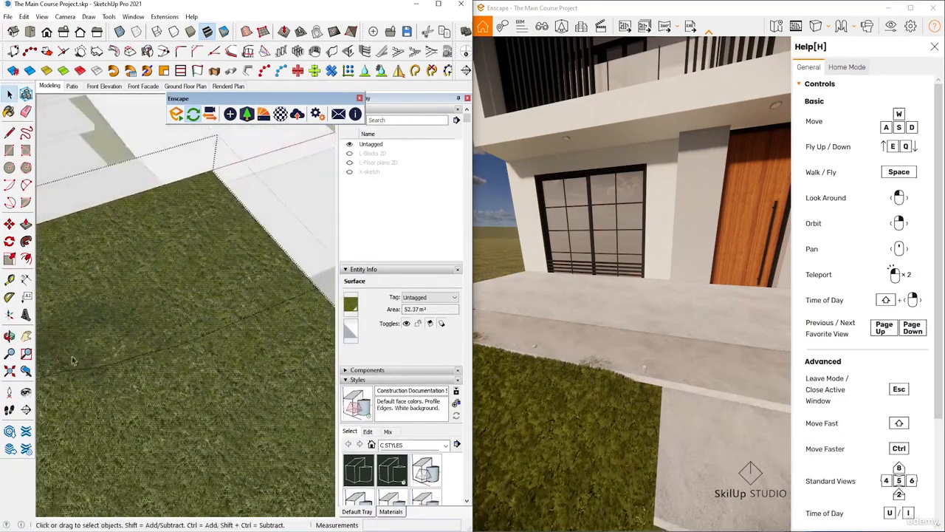
scroll(156, 332, up, 3)
scroll(181, 475, down, 3)
scroll(296, 301, up, 4)
scroll(303, 298, up, 1)
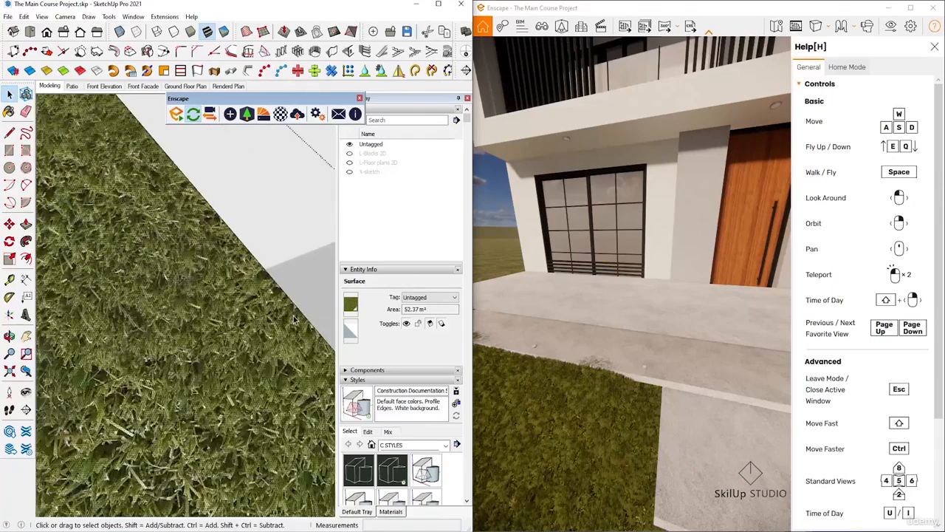
scroll(298, 303, up, 2)
scroll(297, 304, down, 2)
scroll(276, 318, down, 5)
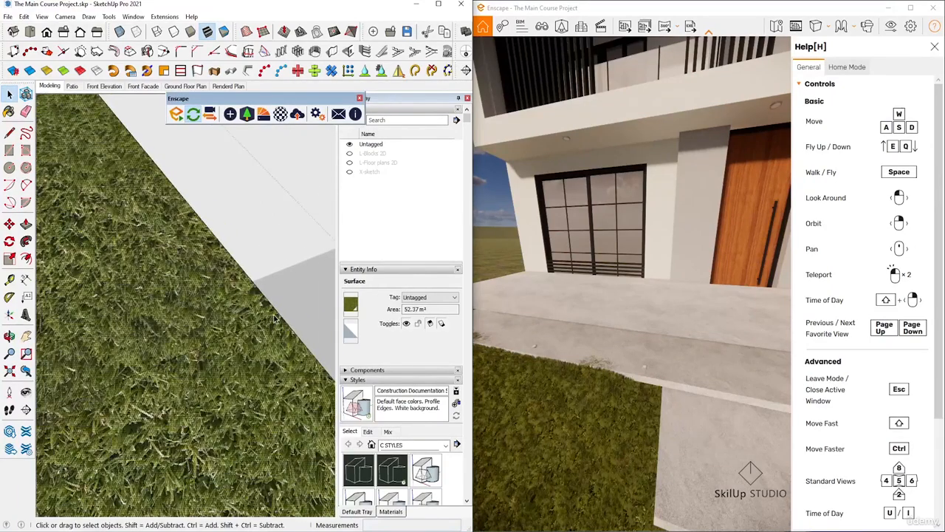
mouse_move(178, 354)
middle_down()
mouse_move(233, 367)
mouse_move(253, 332)
mouse_move(241, 329)
middle_up()
scroll(92, 381, up, 4)
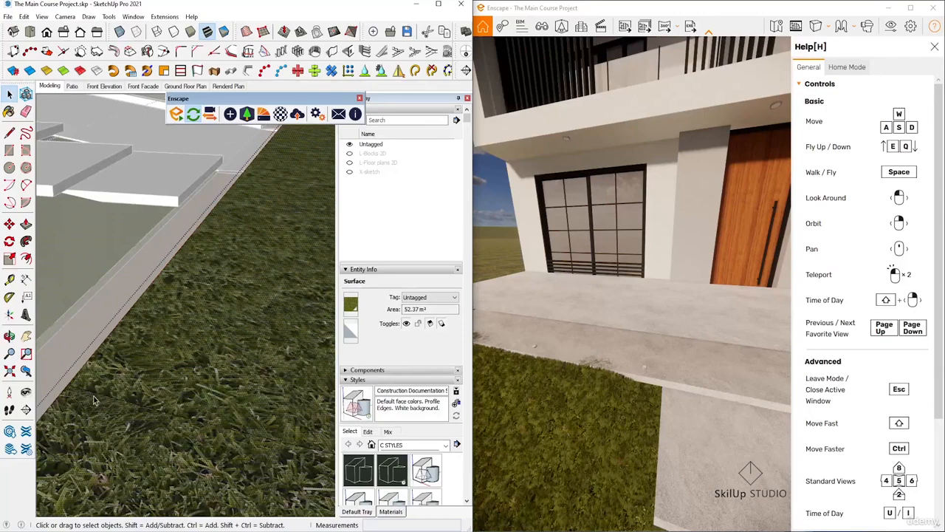
scroll(94, 400, down, 3)
mouse_move(96, 409)
middle_down()
mouse_move(126, 438)
mouse_move(198, 459)
mouse_move(171, 457)
mouse_move(158, 477)
middle_up()
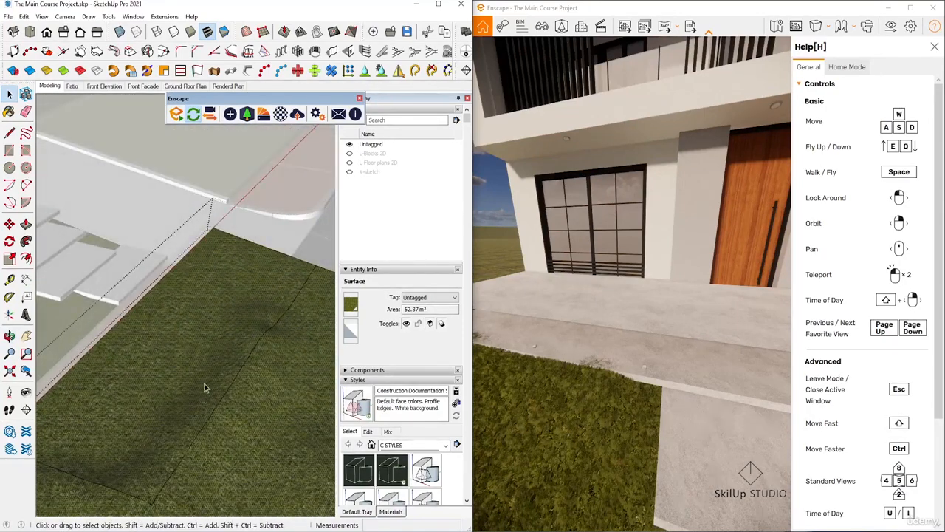
middle_drag(205, 388, 214, 392)
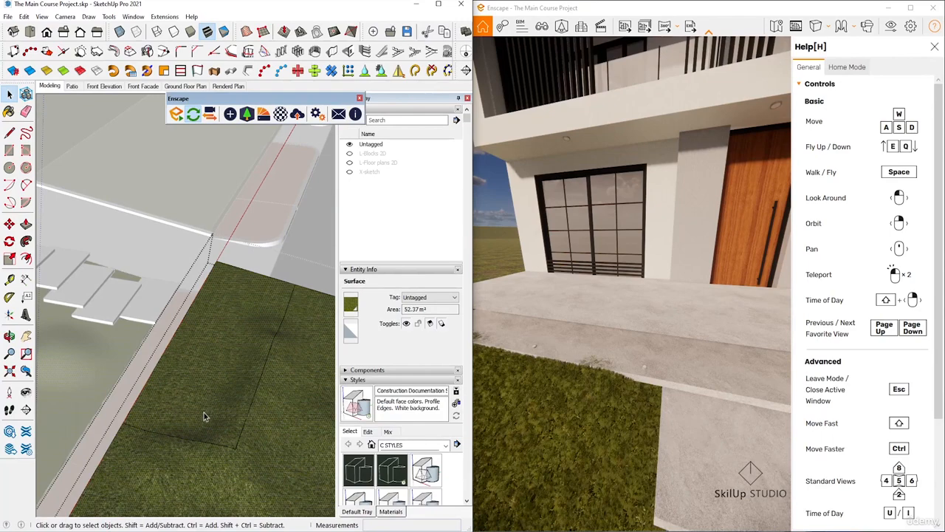
middle_drag(247, 432, 247, 465)
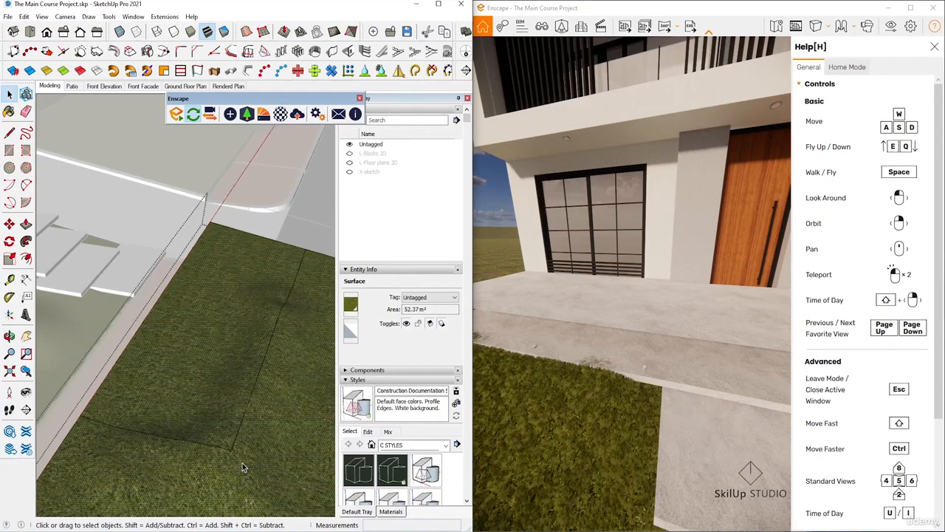
Draw a short line at the draped outline's outer corner to close the porch outline on the lawn surface.
scroll(243, 443, up, 10)
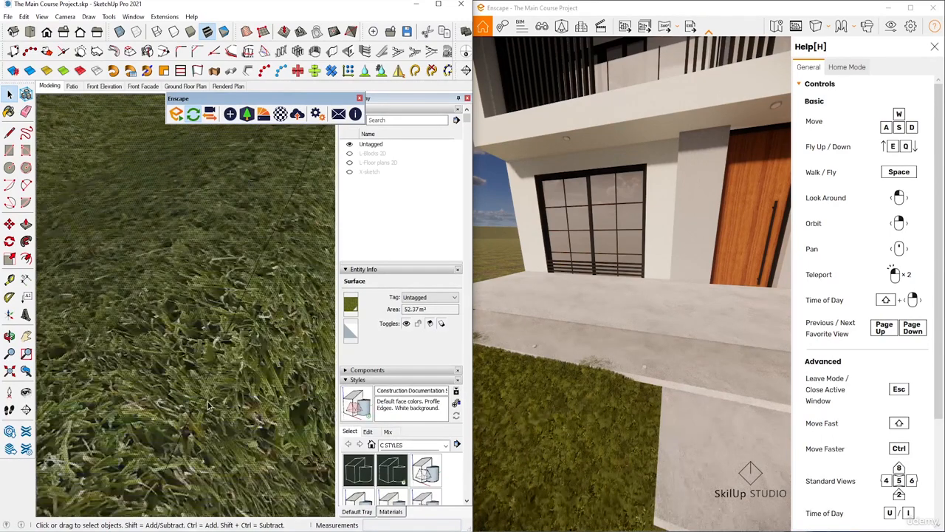
scroll(208, 406, up, 1)
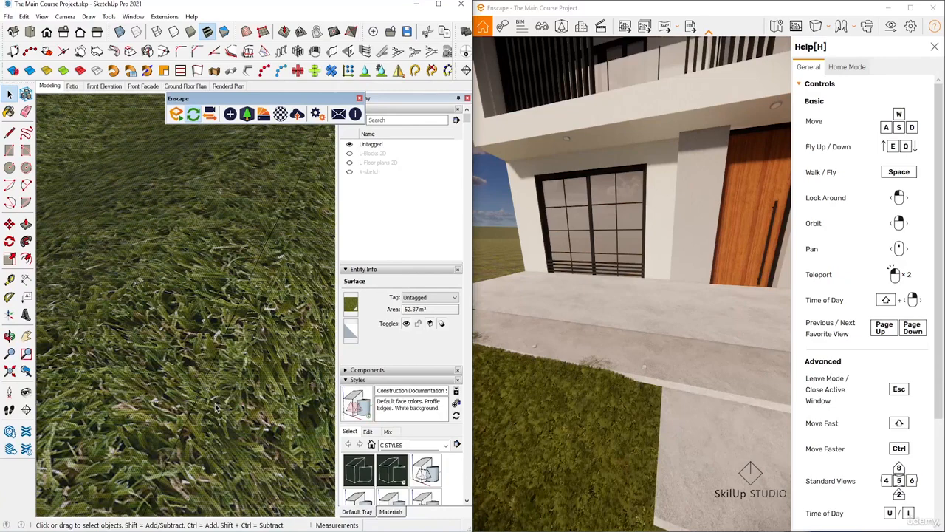
scroll(204, 406, up, 2)
scroll(203, 406, down, 2)
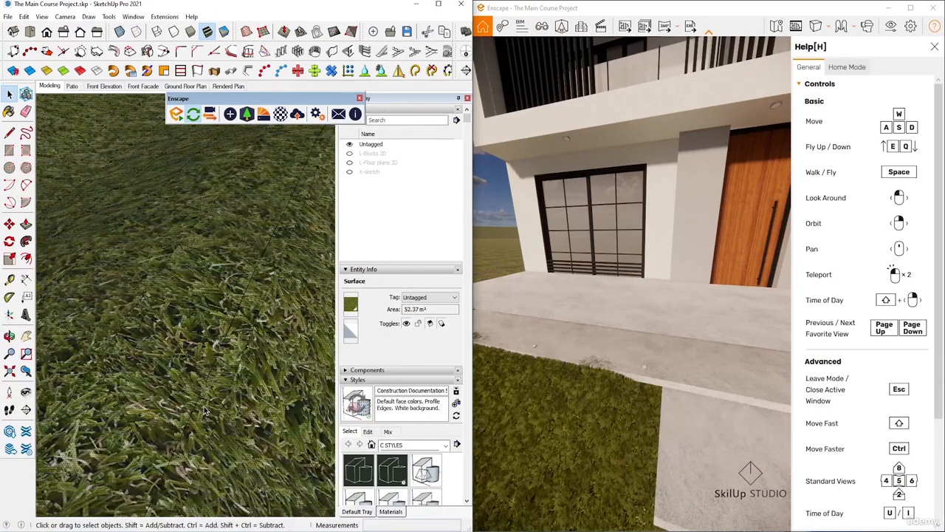
key(l)
click(199, 396)
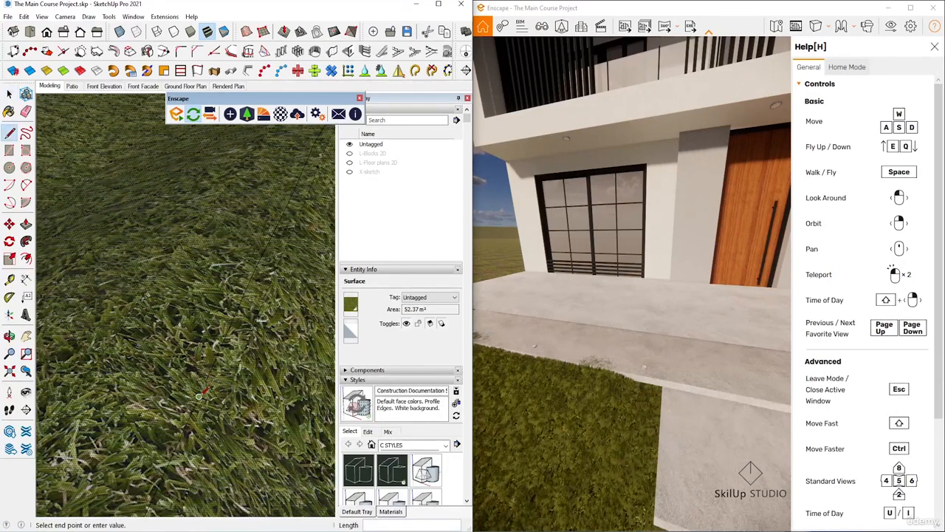
click(208, 383)
key(space)
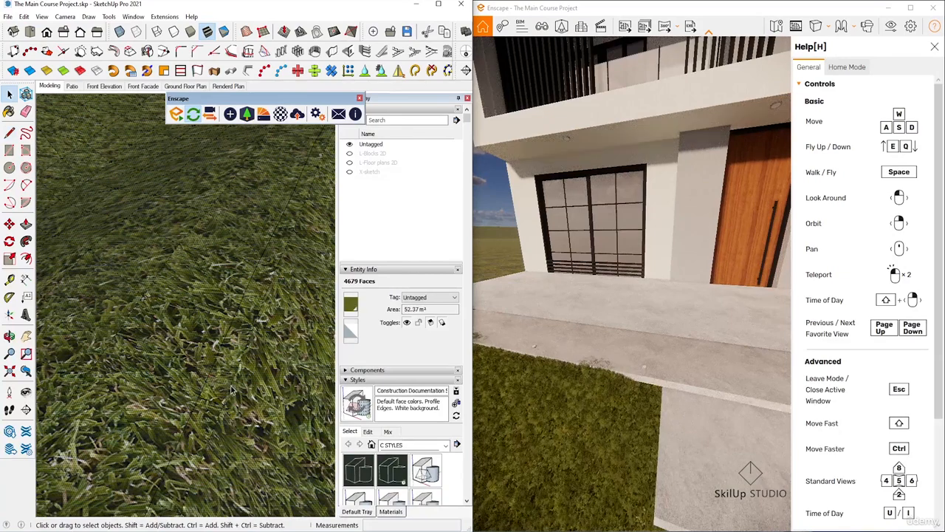
key(ctrl+t)
Paint the enclosed porch-shaped patch of the lawn surface with concrete material 07 sampled from the entrance paving.
scroll(190, 358, down, 2)
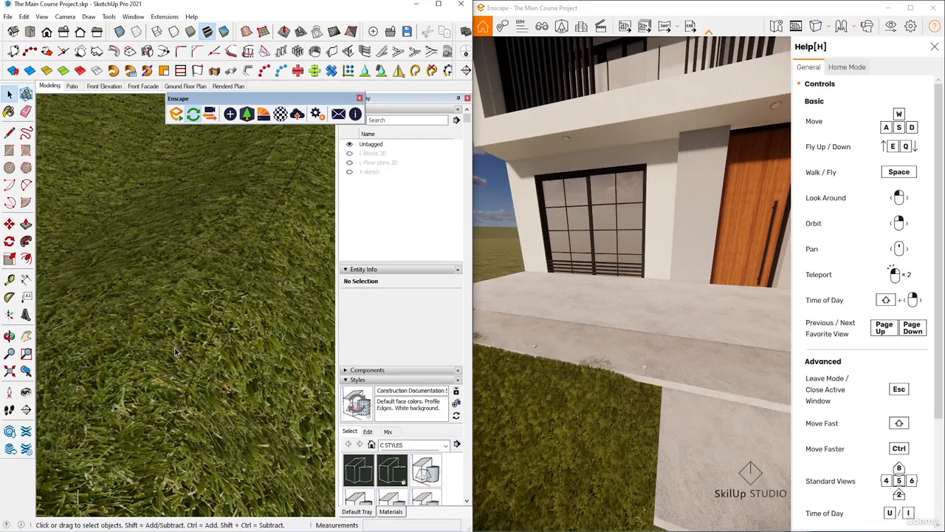
scroll(170, 345, up, 2)
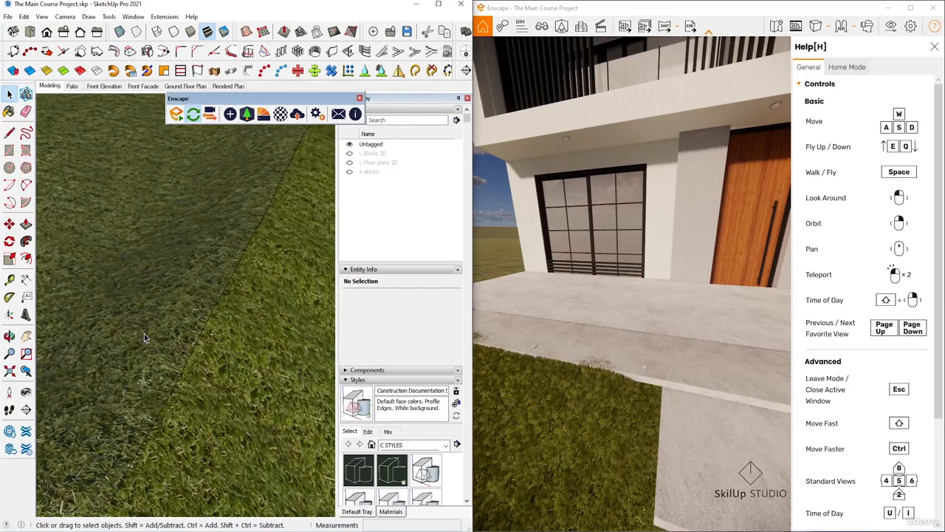
click(144, 333)
scroll(203, 338, down, 5)
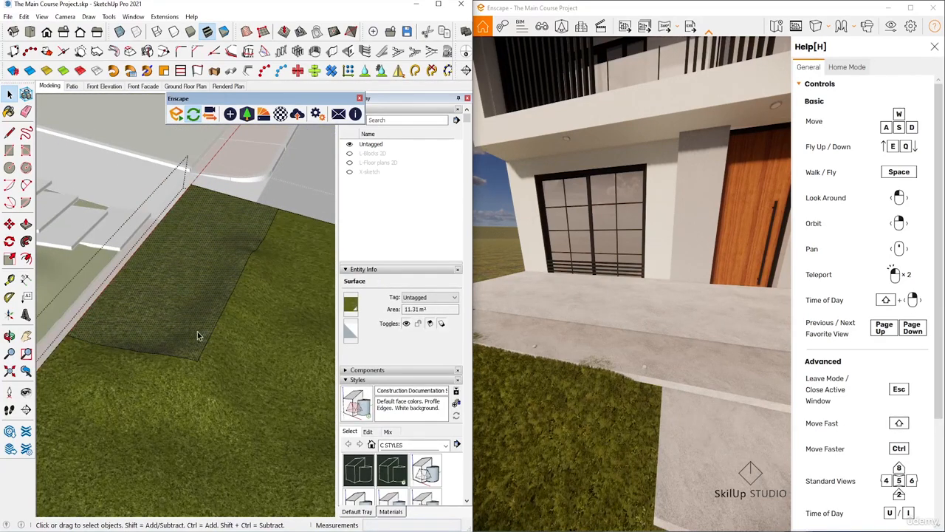
scroll(171, 288, down, 5)
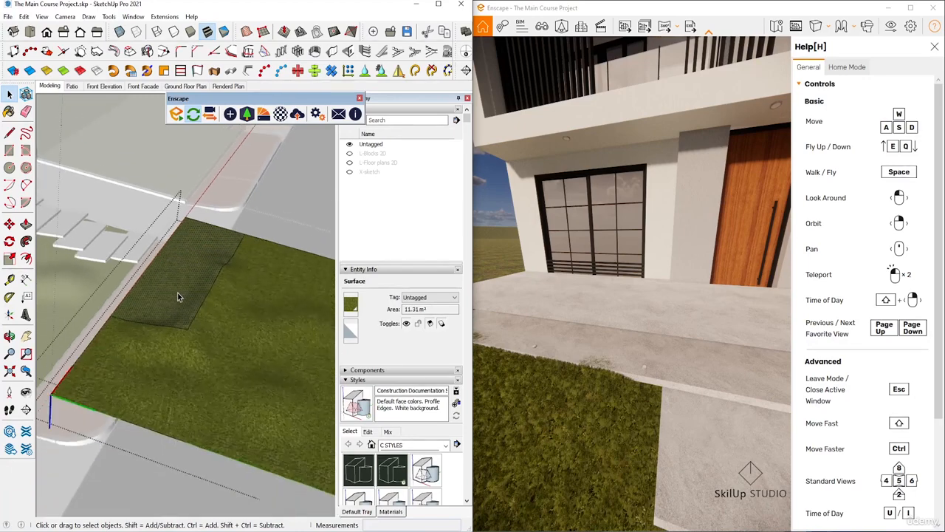
scroll(57, 226, up, 4)
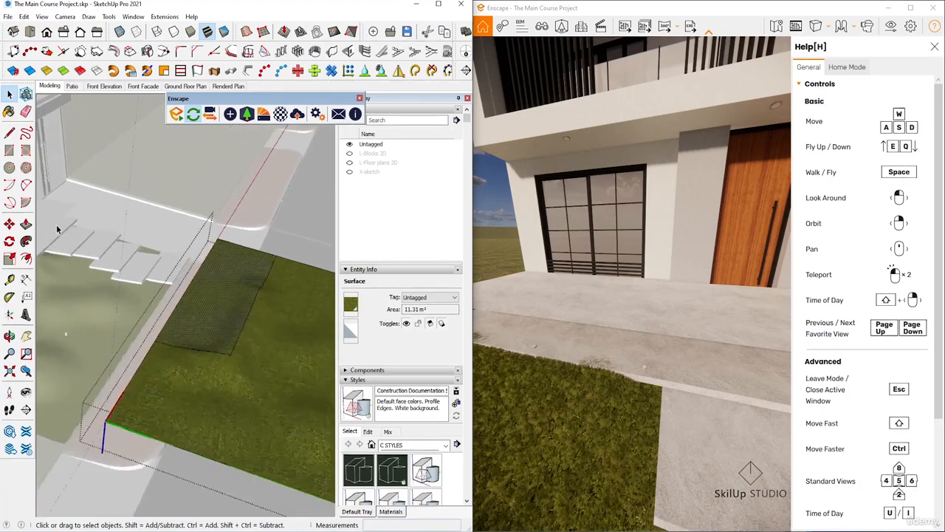
key(b)
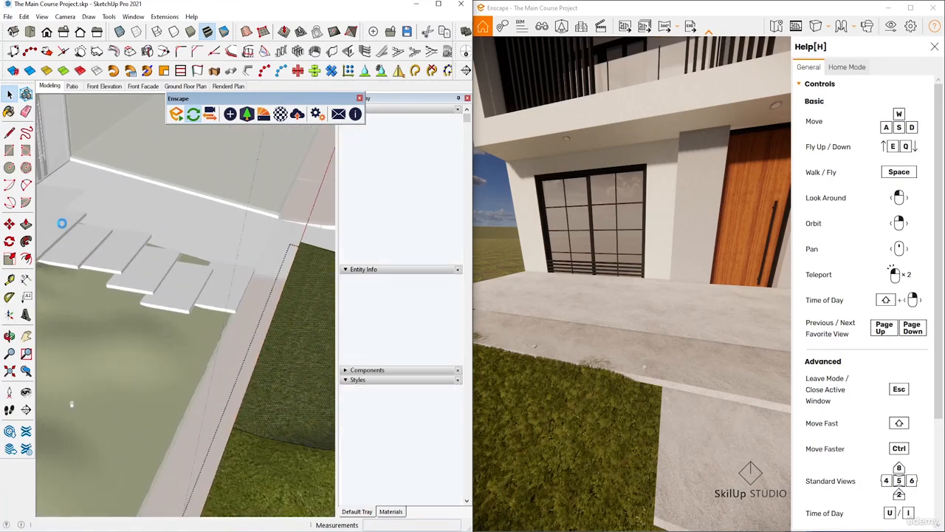
key(alt)
alt+click(66, 220)
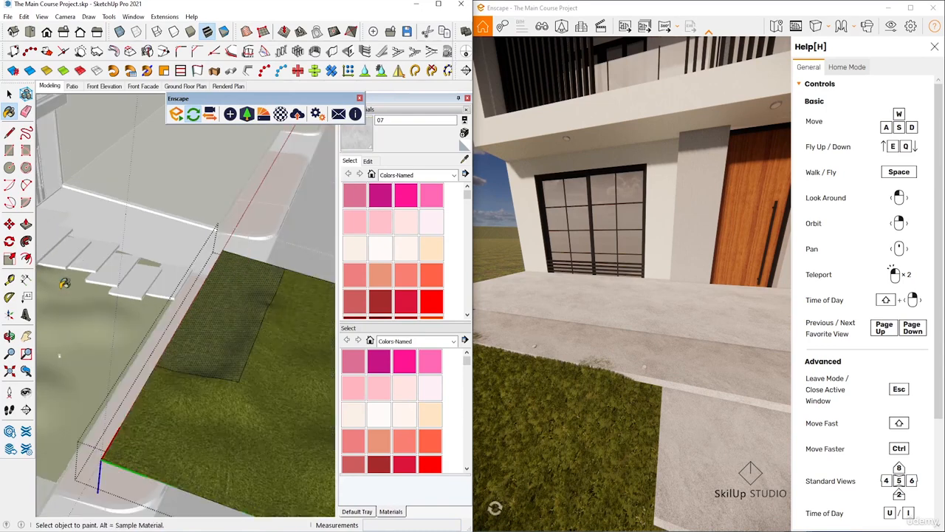
middle_drag(66, 220, 223, 319)
click(226, 323)
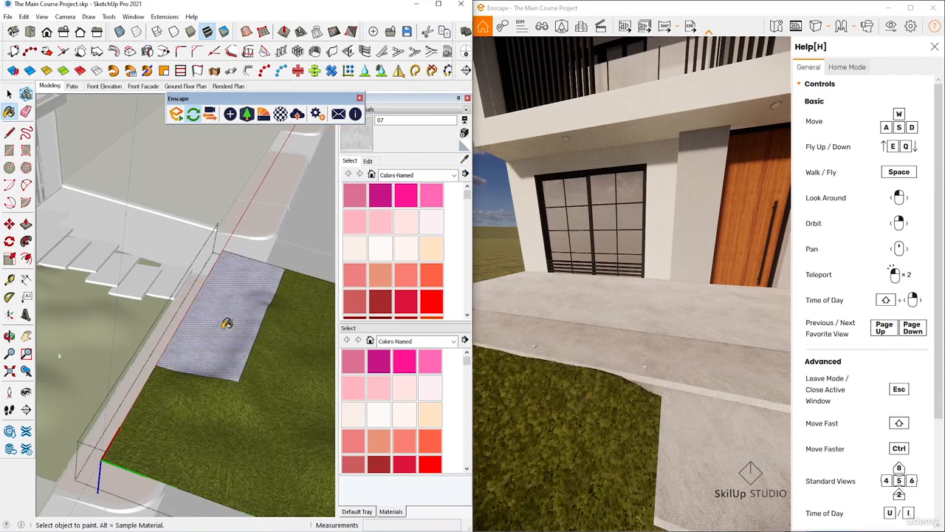
key(space)
Finish editing the lawn component and delete its copy over the road.
scroll(222, 332, down, 8)
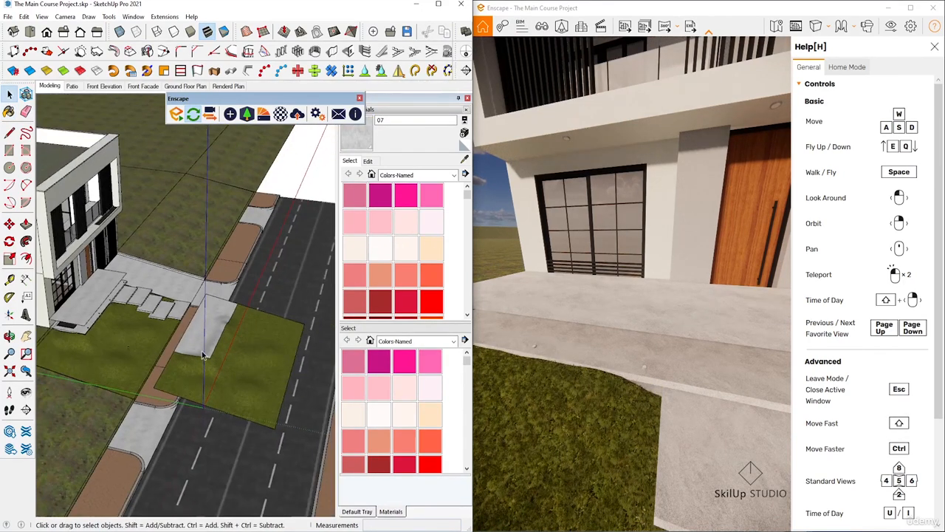
click(214, 353)
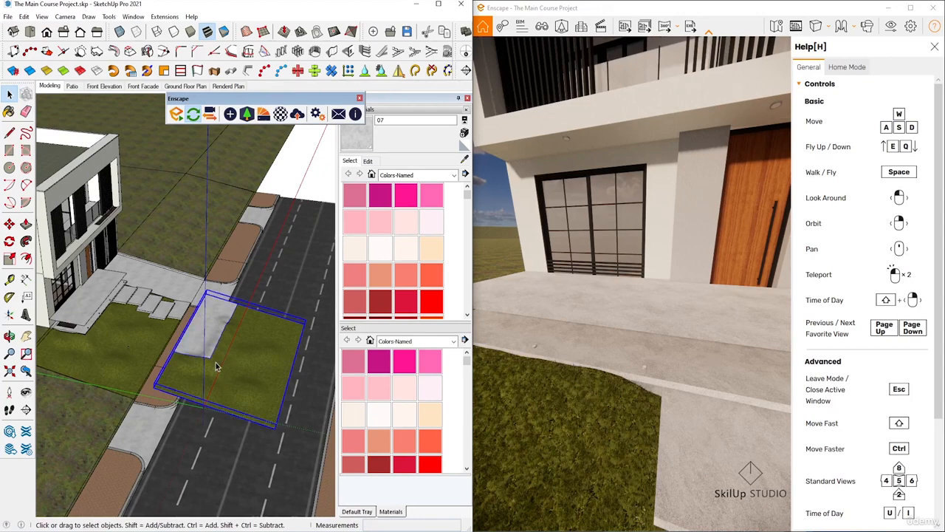
key(Delete)
Delete the porch's raised top face and its edges, above the base slab and the dark soil bed.
scroll(207, 361, down, 3)
scroll(131, 359, up, 8)
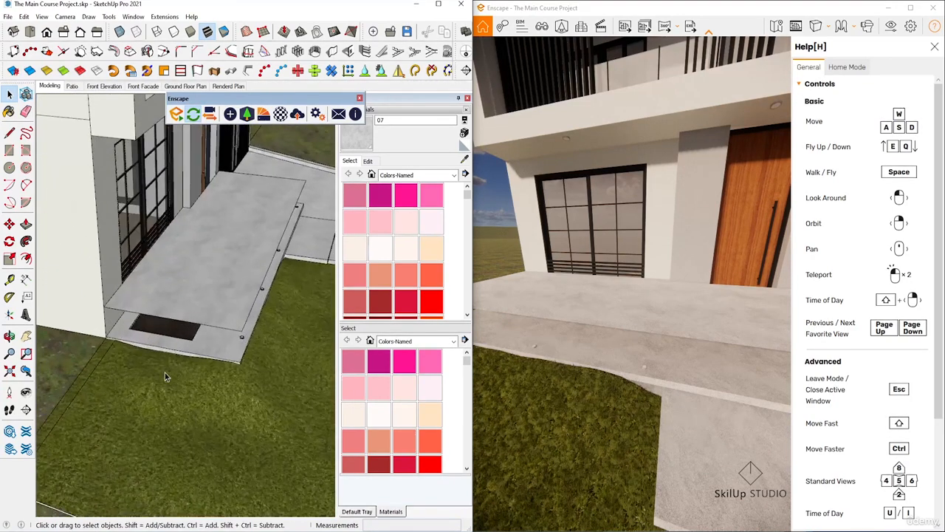
middle_drag(167, 373, 145, 373)
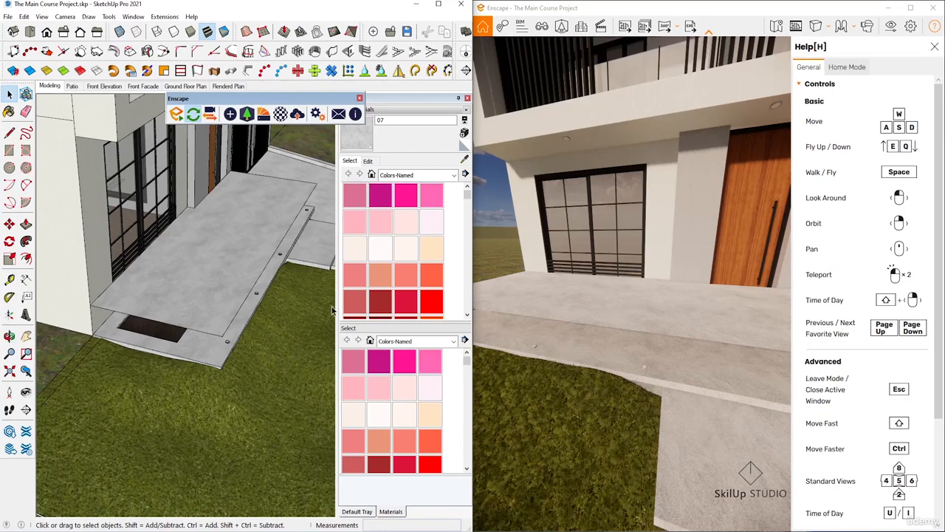
double_click(240, 298)
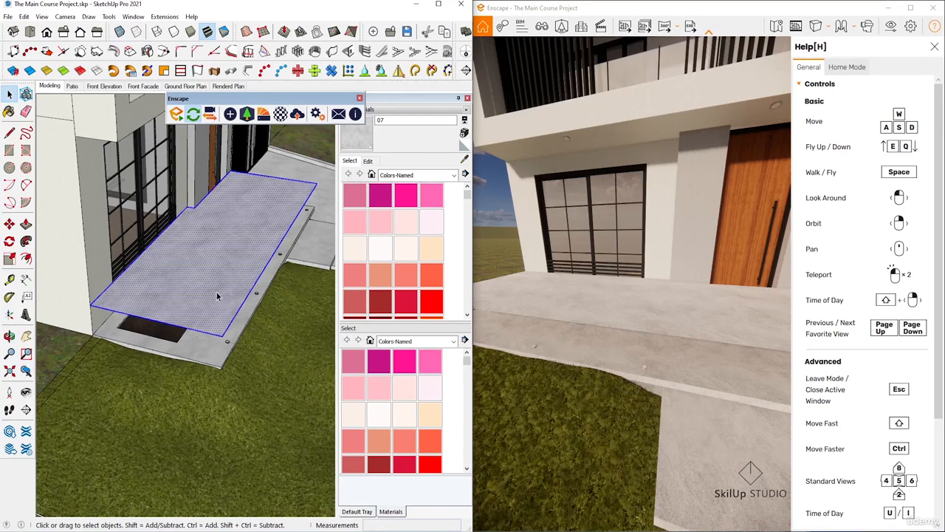
key(Delete)
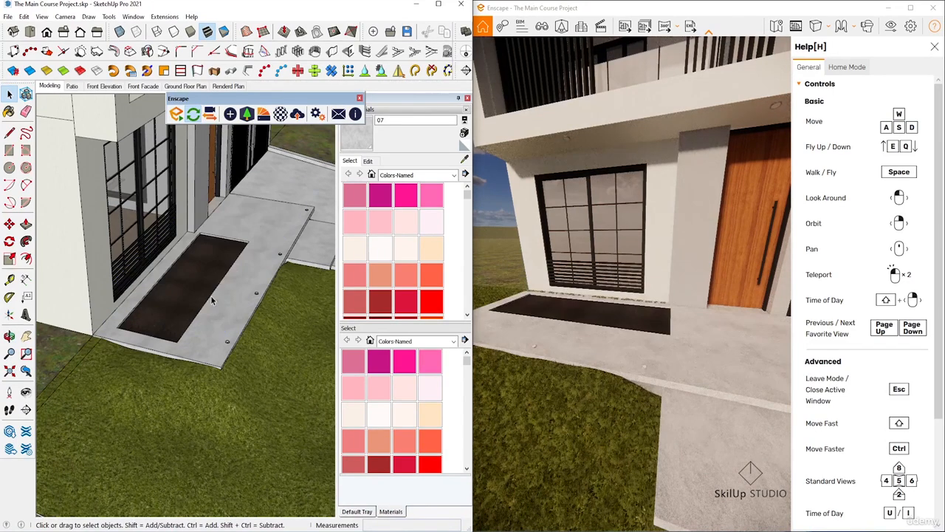
Switch to Enscape and examine the porch base closely where it meets the wall below the window.
scroll(621, 366, down, 3)
click(622, 365)
scroll(635, 347, up, 4)
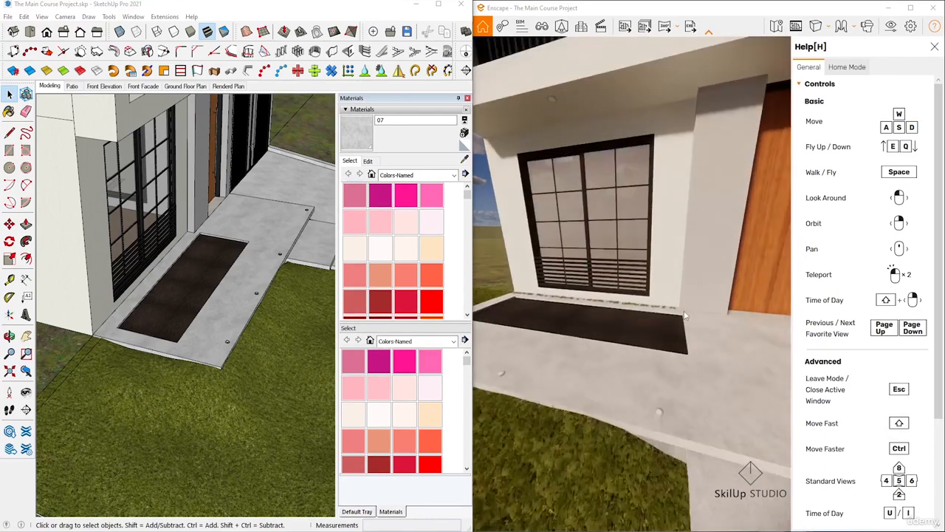
scroll(653, 332, down, 3)
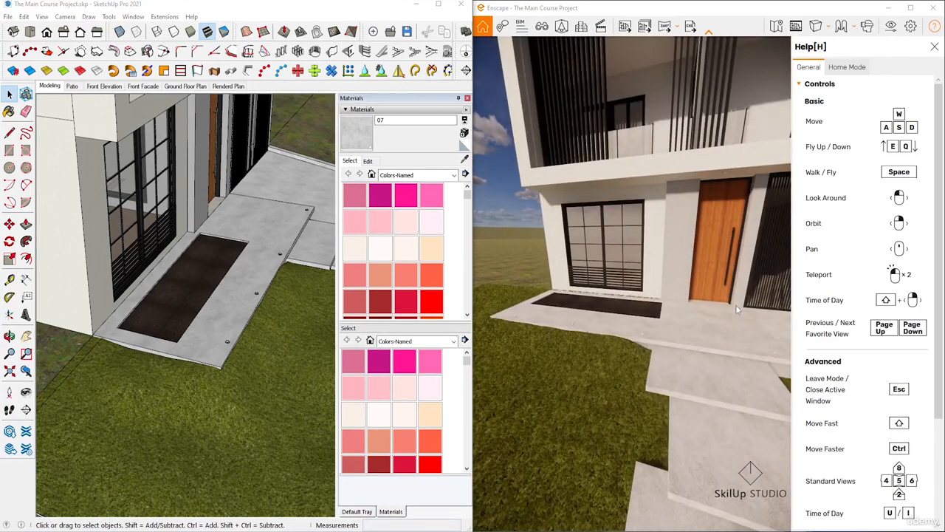
double_click(639, 294)
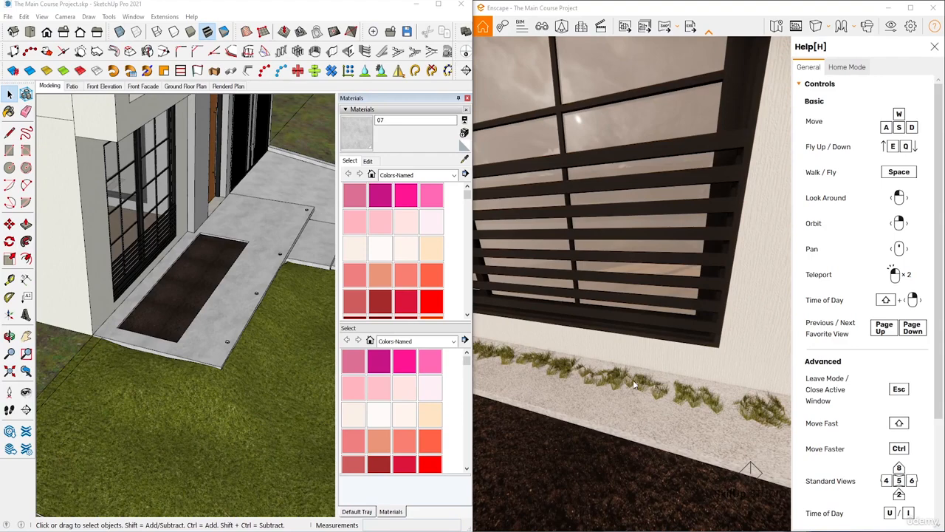
Switch to SketchUp and hide the porch's base slab together with its soil bed.
scroll(101, 332, up, 2)
click(101, 333)
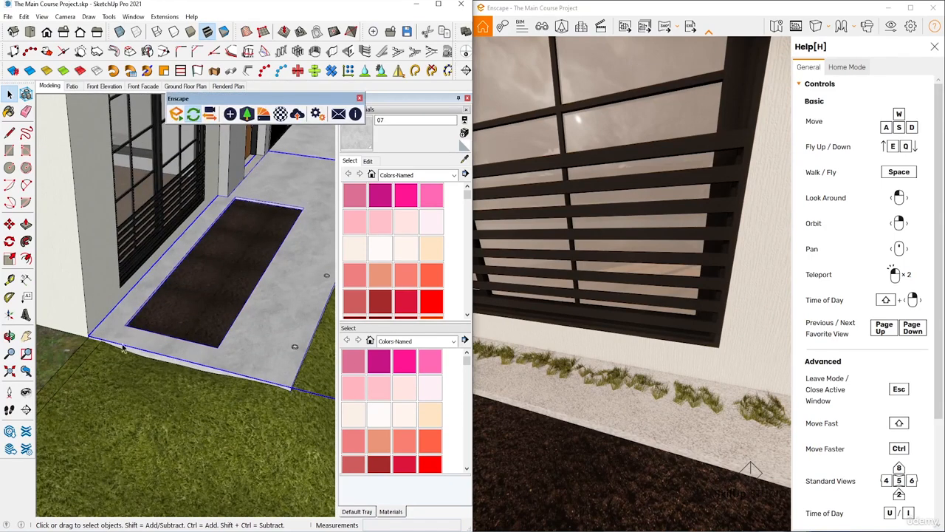
middle_drag(123, 349, 245, 282)
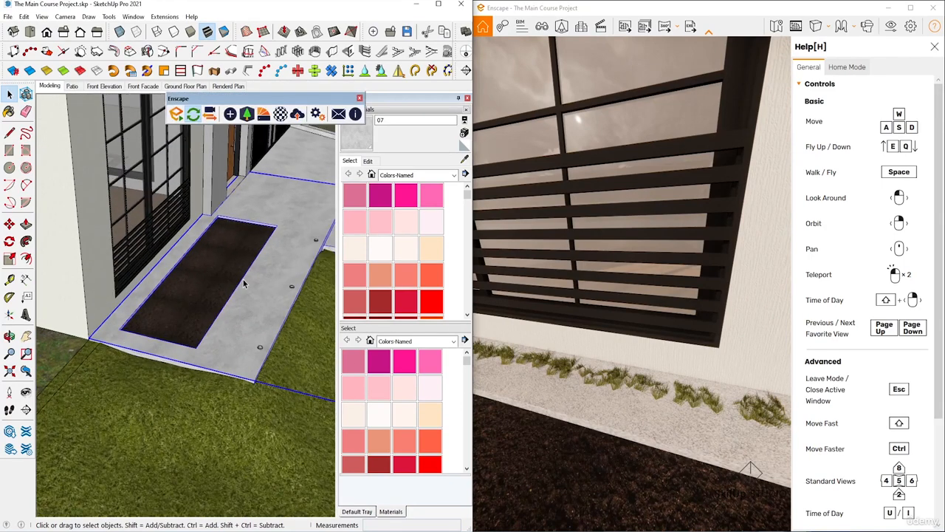
key(h)
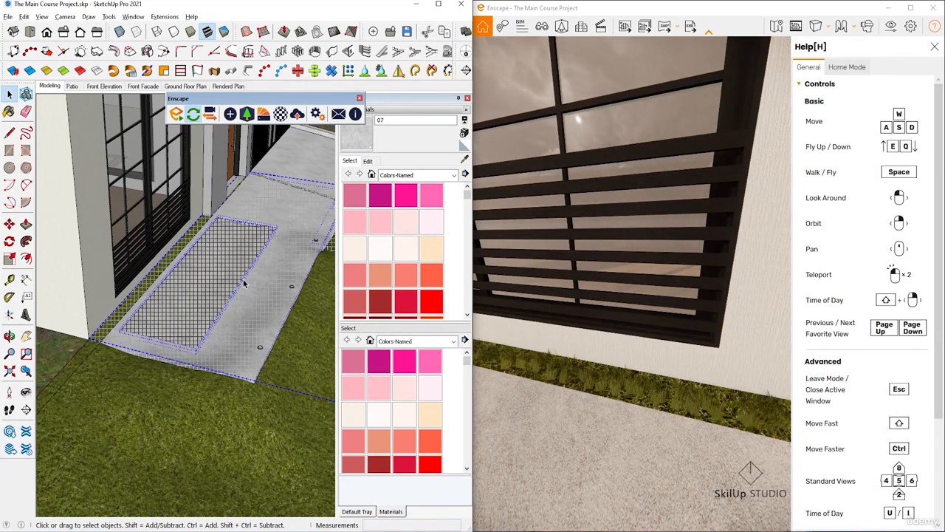
key(ctrl+t)
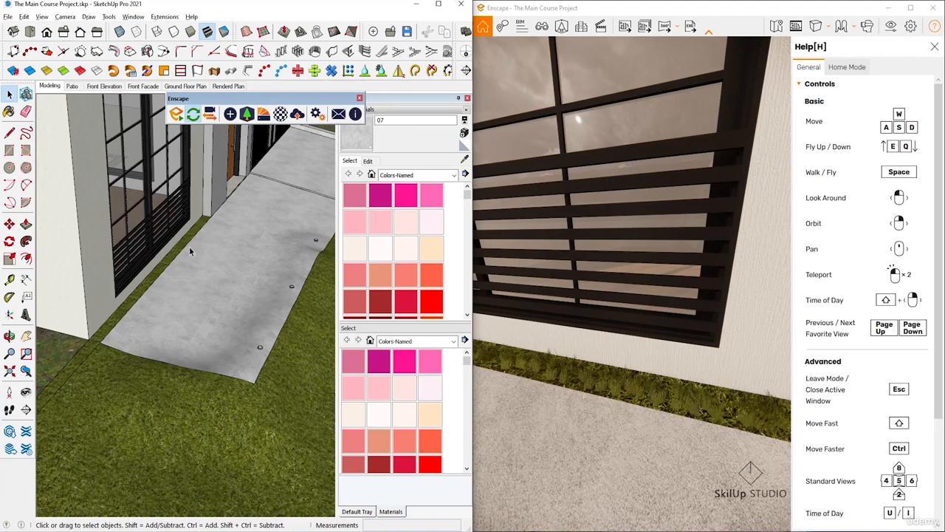
Draw a line from the porch footprint's front corner to the wall corner, closing off the grass strip along the wall.
scroll(96, 350, up, 10)
scroll(92, 348, up, 1)
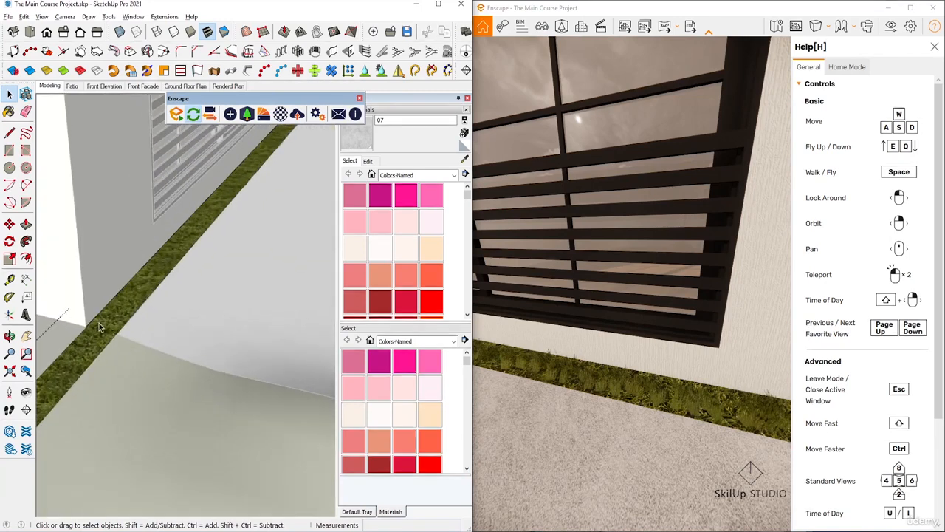
key(l)
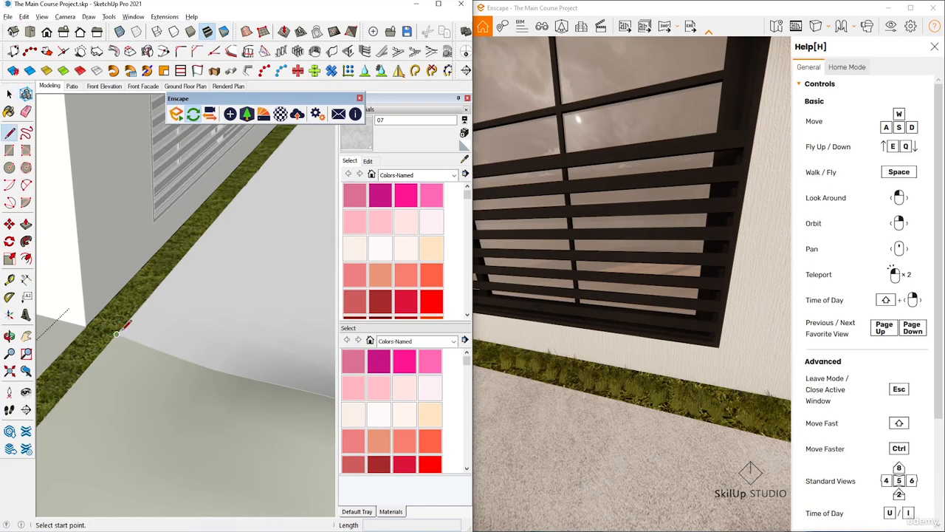
click(117, 335)
click(87, 326)
key(space)
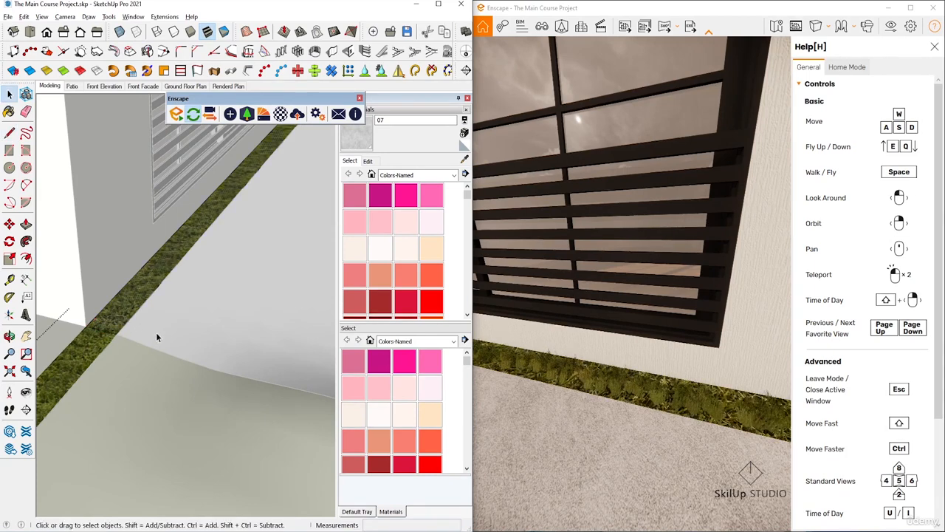
Paint the grass strip between the wall and the porch footprint with concrete material 07.
key(b)
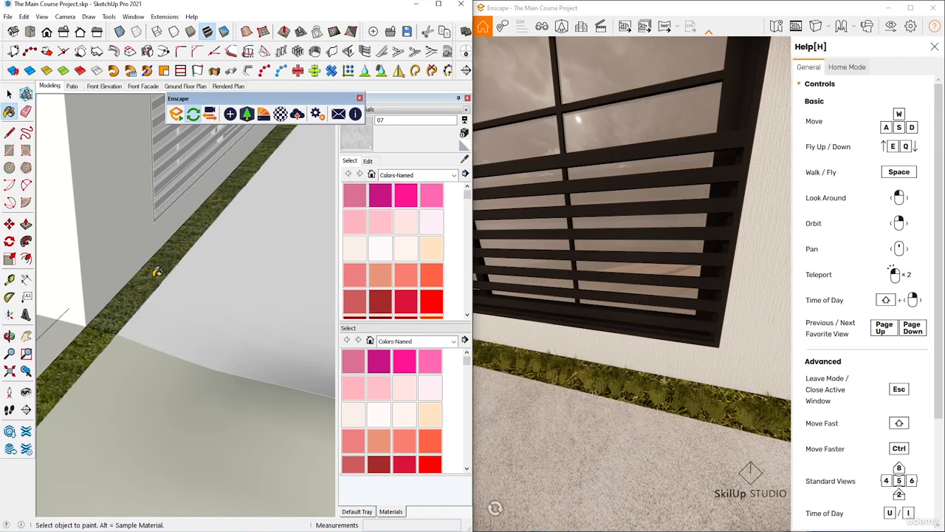
click(157, 272)
key(space)
click(190, 299)
Bring back the porch's hidden base slab and soil bed.
scroll(134, 300, down, 2)
scroll(132, 304, down, 3)
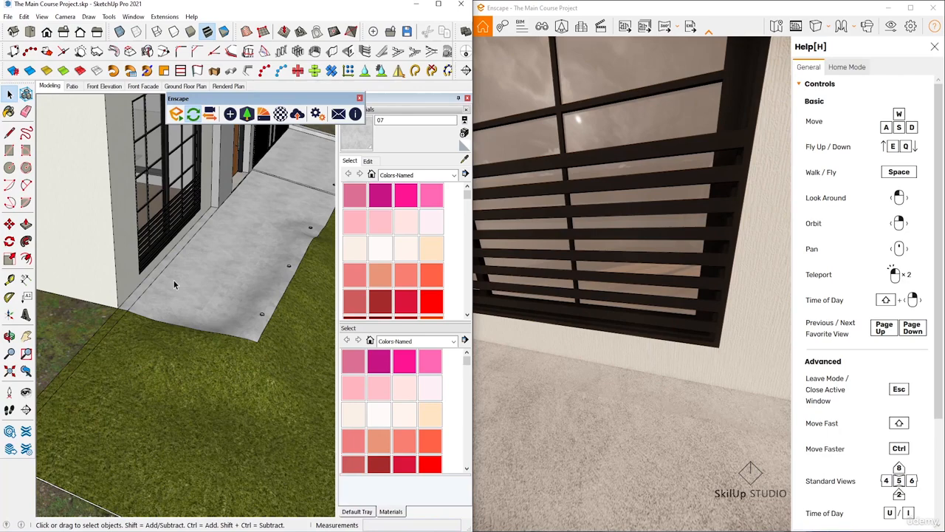
key(ctrl+z)
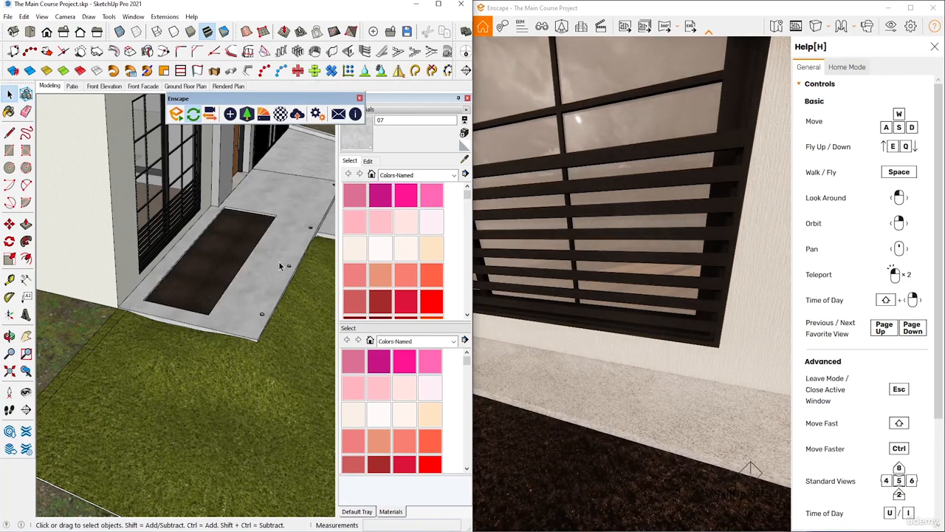
scroll(617, 341, down, 5)
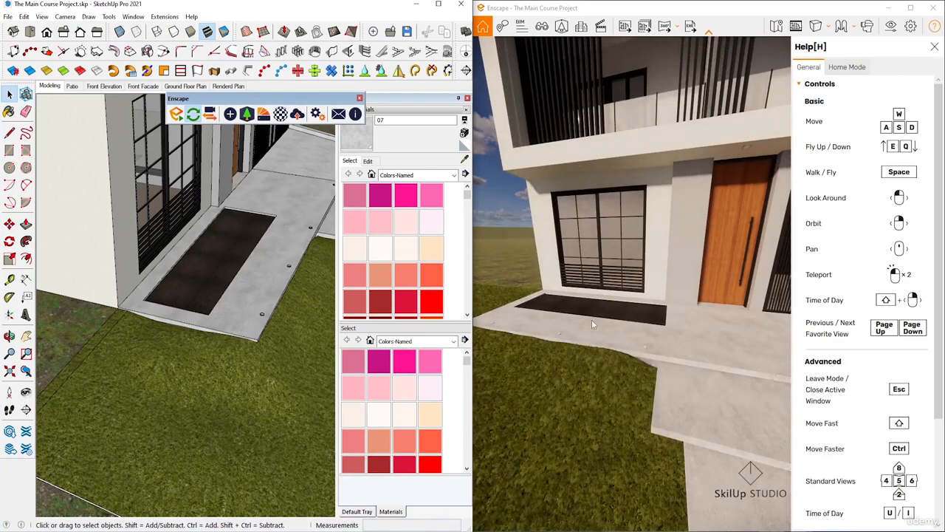
Set the grass height of Enscape material 09 to 15% and check the front lawn in the Enscape view.
click(281, 114)
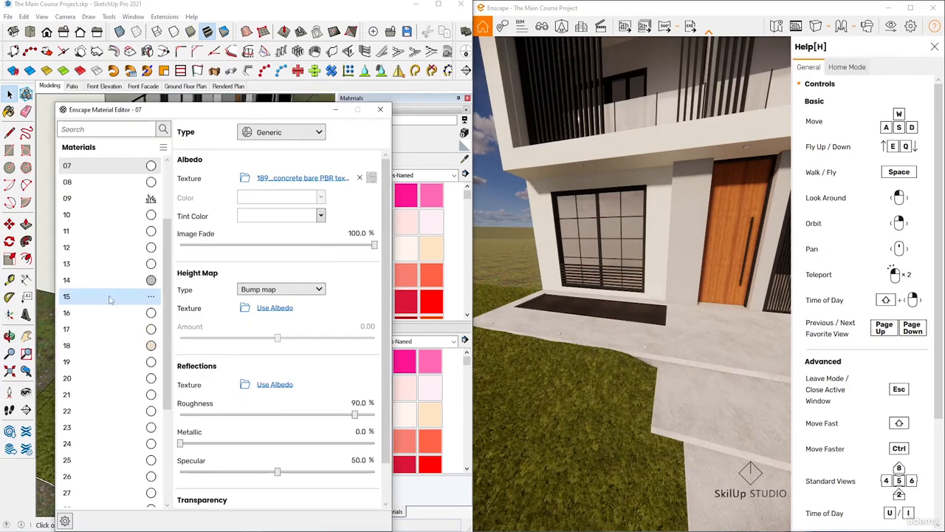
click(116, 201)
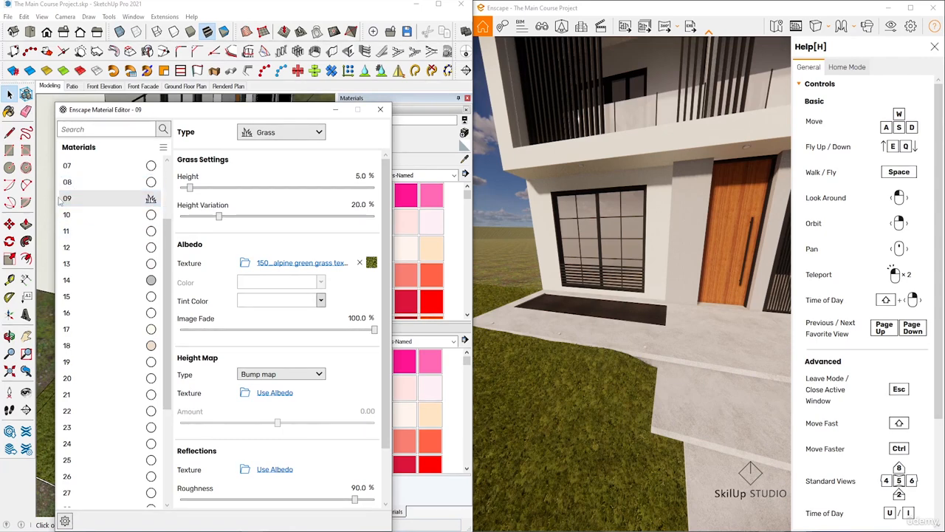
double_click(362, 176)
text(15)
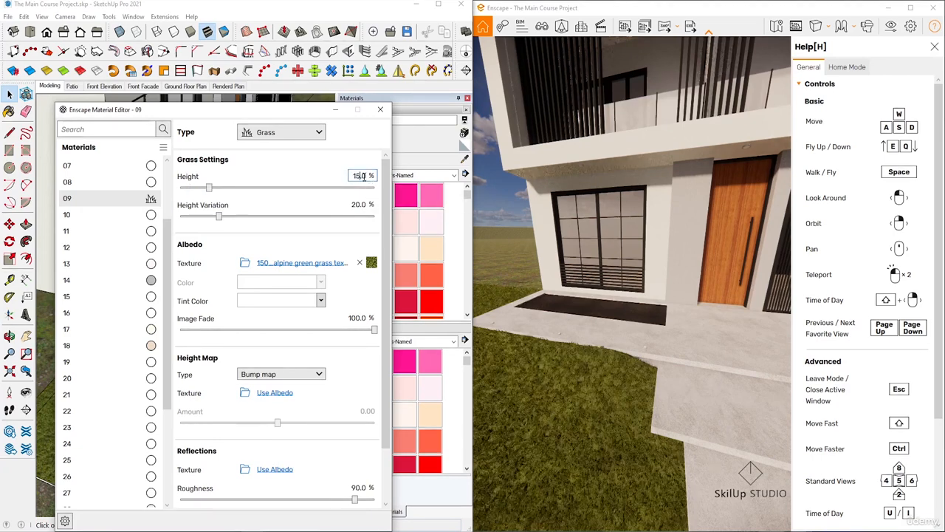
scroll(640, 382, up, 3)
scroll(633, 367, down, 3)
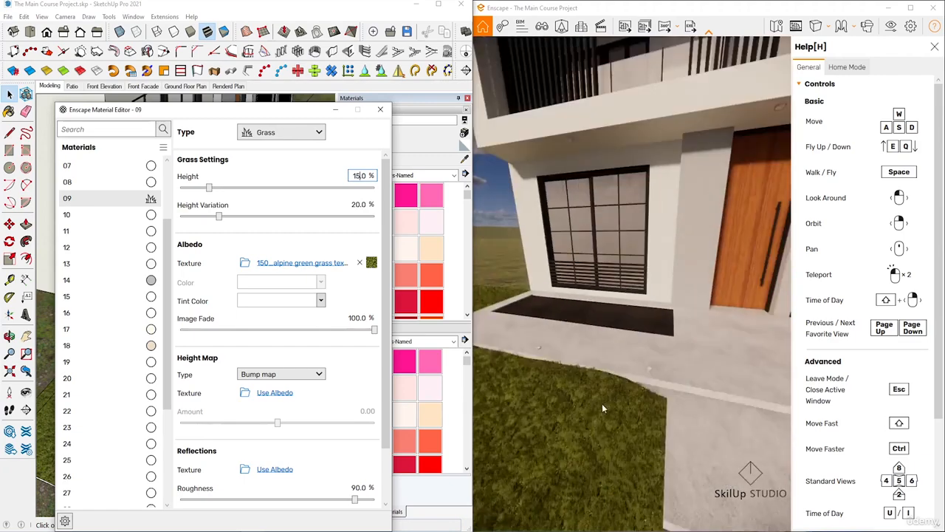
right_drag(602, 403, 602, 347)
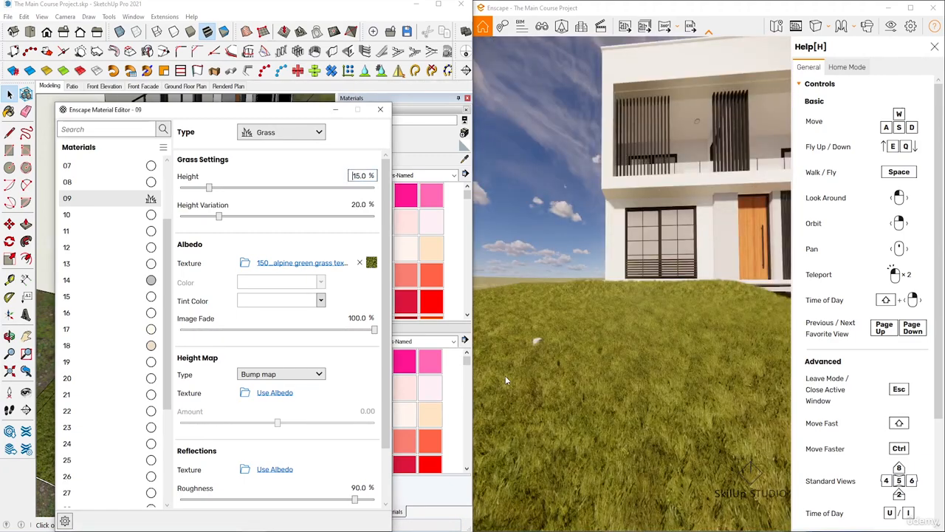